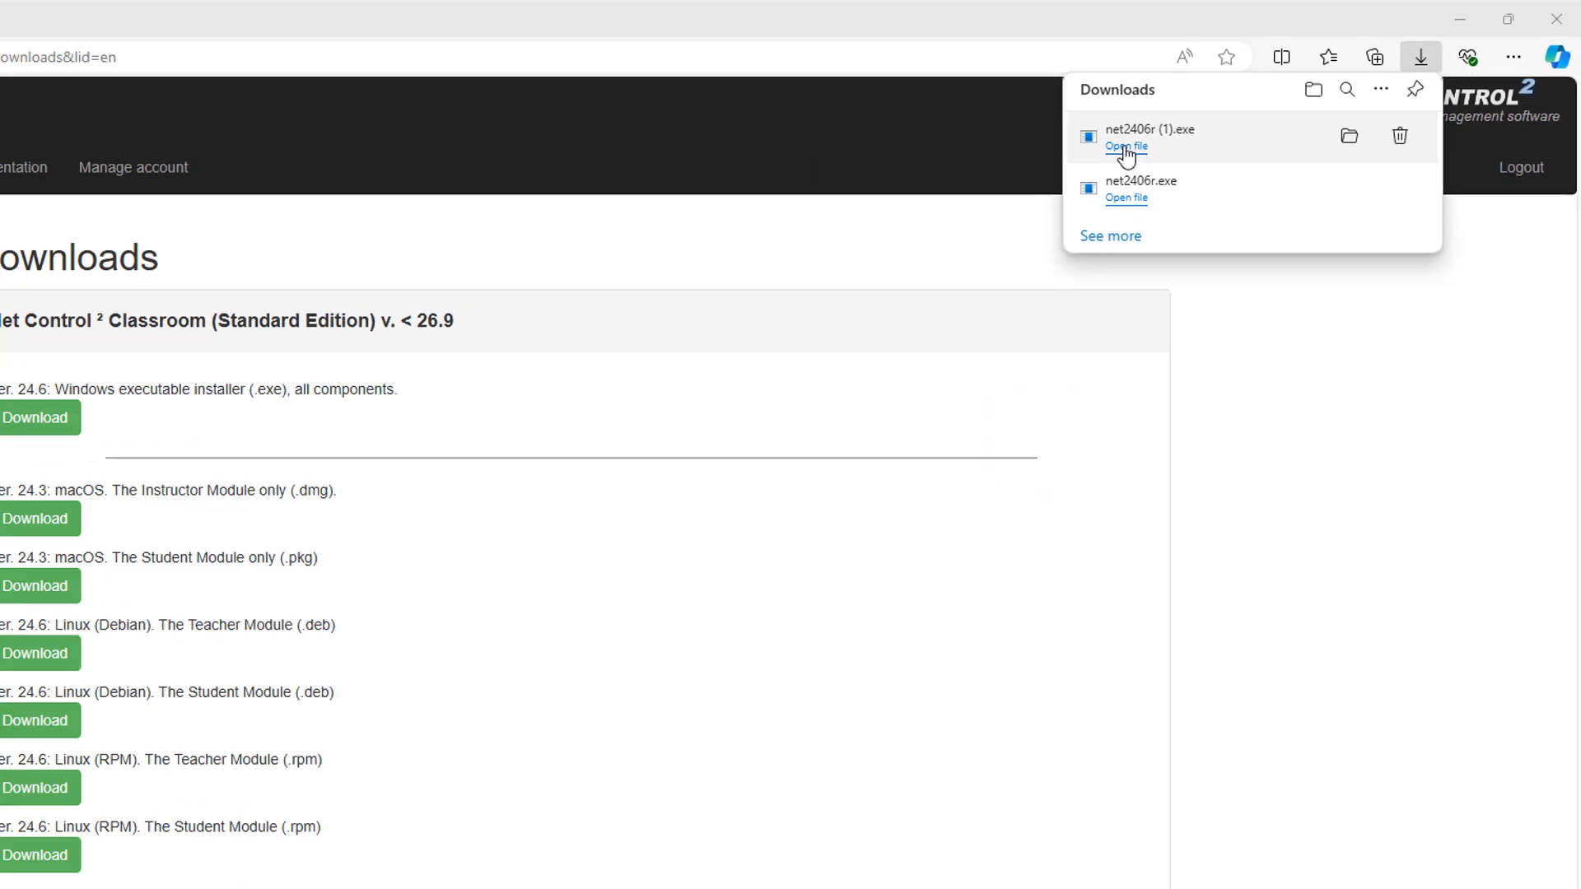
Step: Run the downloaded installer net2406r (1).exe with English as the setup language
left_click(1126, 148)
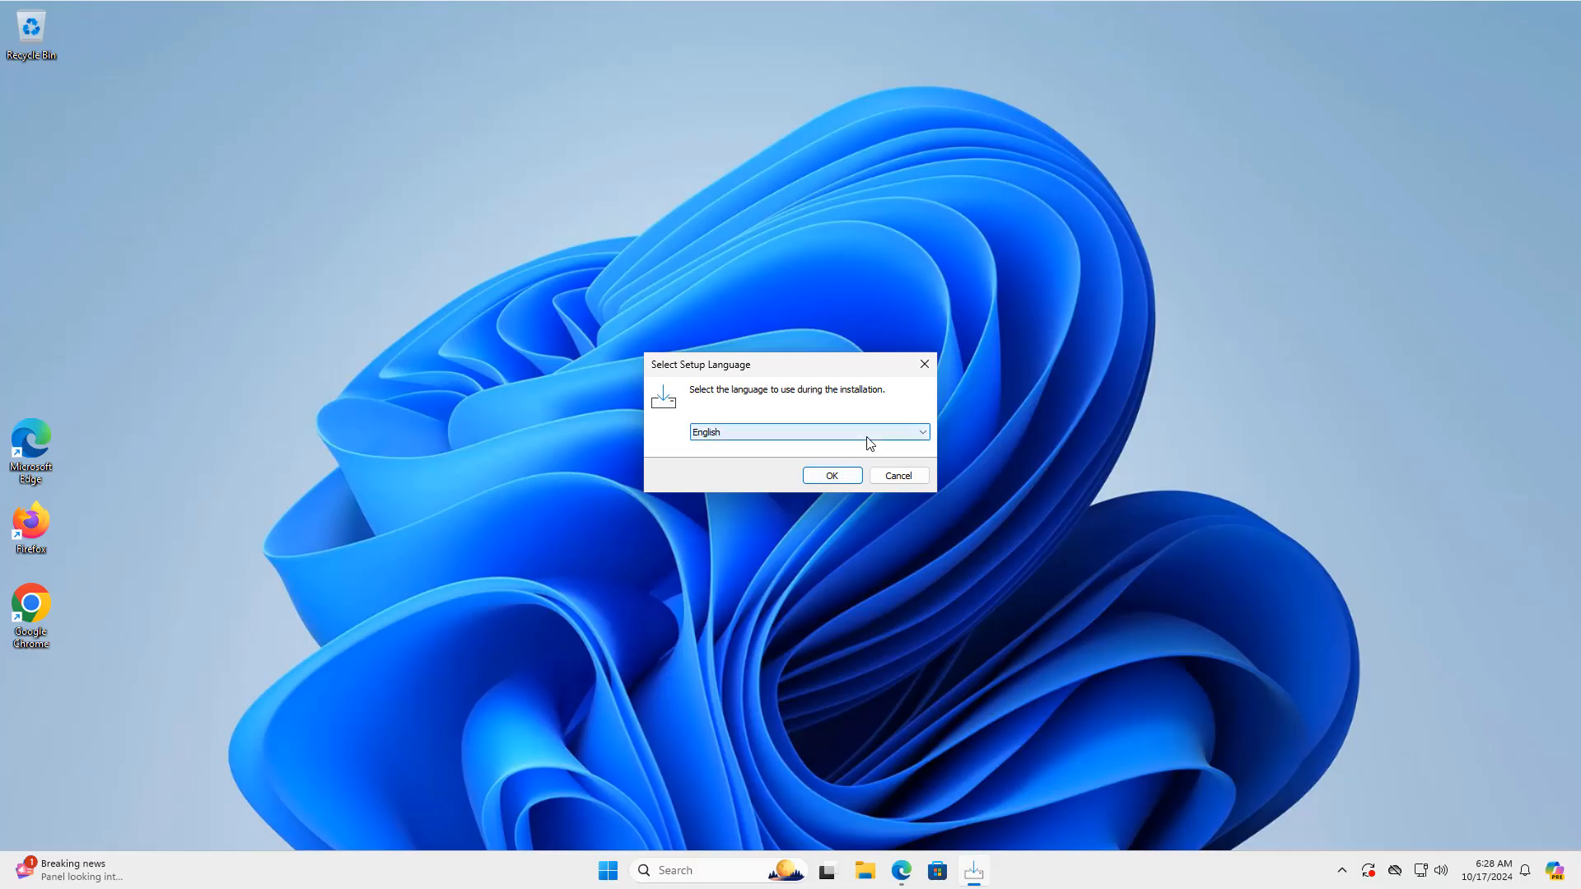
left_click(869, 441)
left_click(867, 438)
left_click(832, 477)
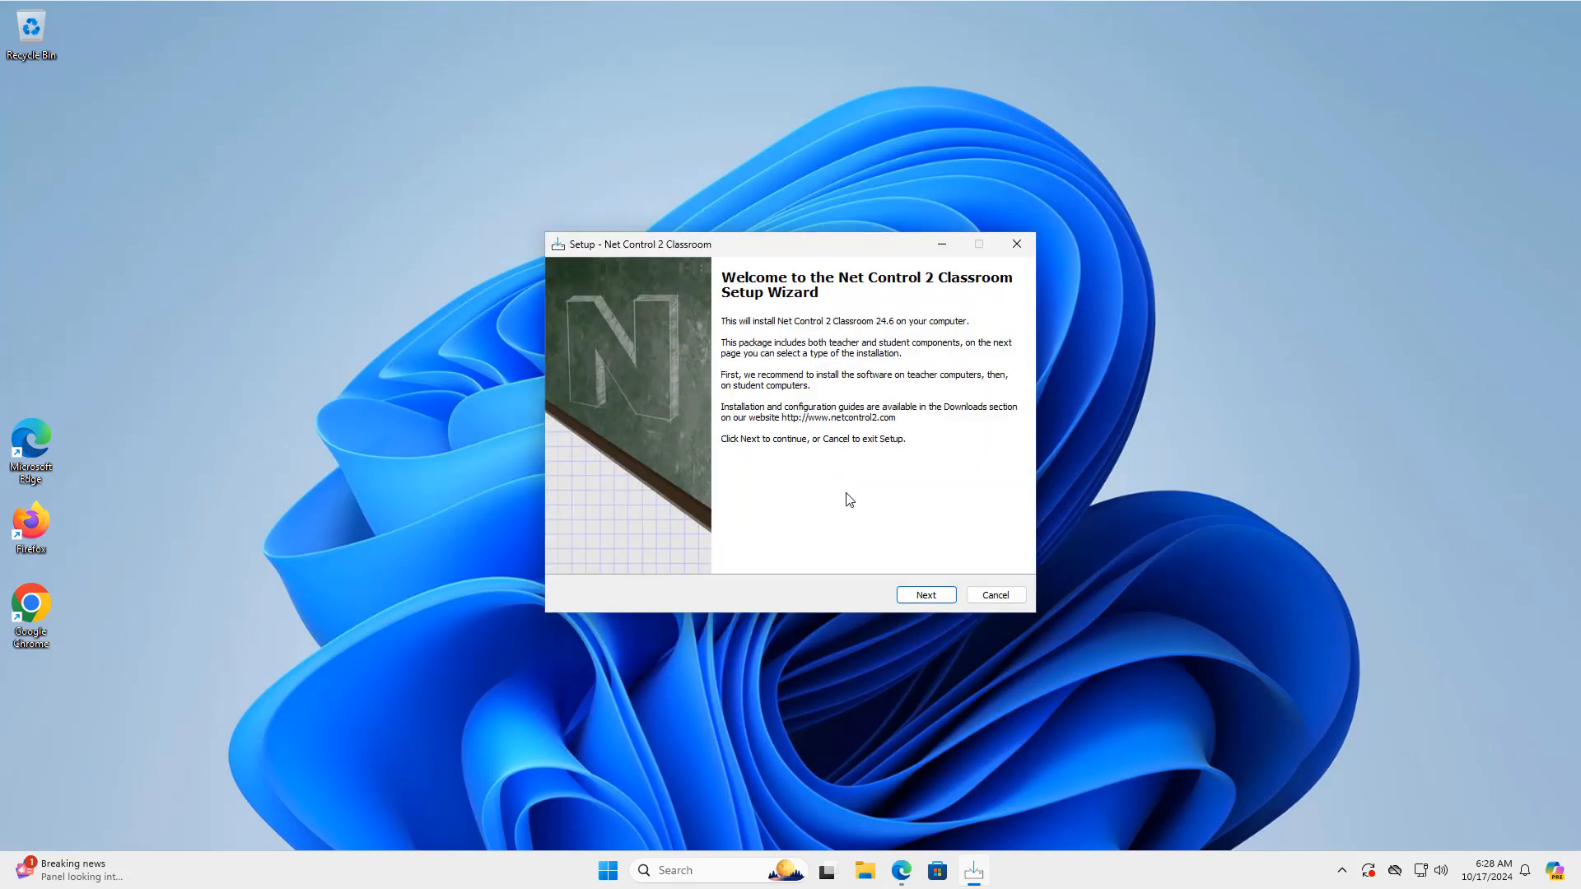
Step: Start the setup wizard and accept the license agreement
left_click(928, 598)
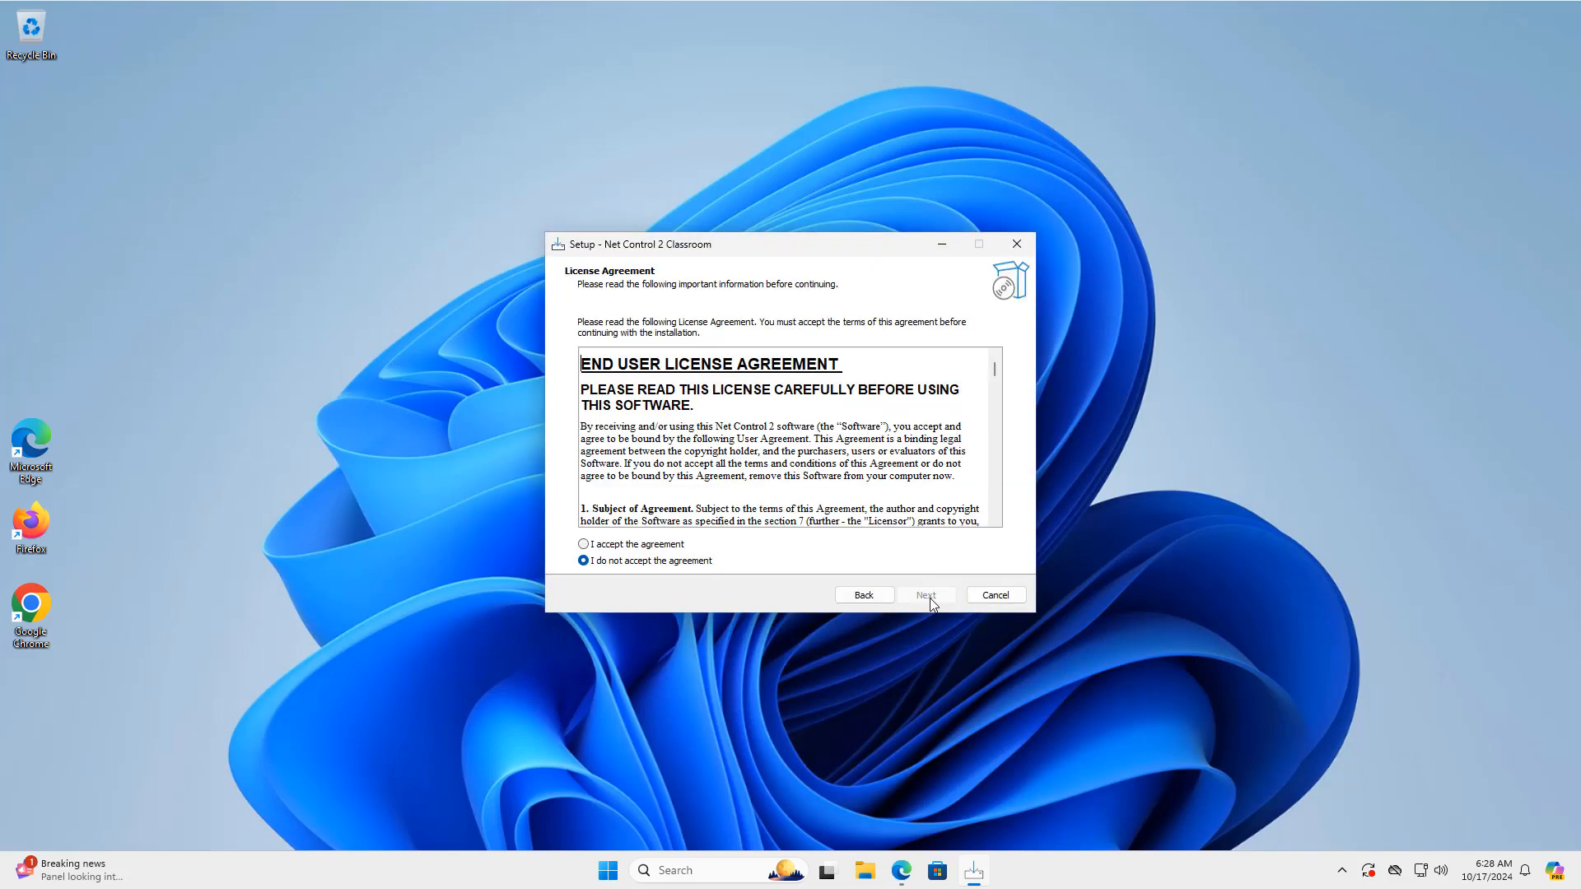
left_click(663, 545)
left_click(924, 594)
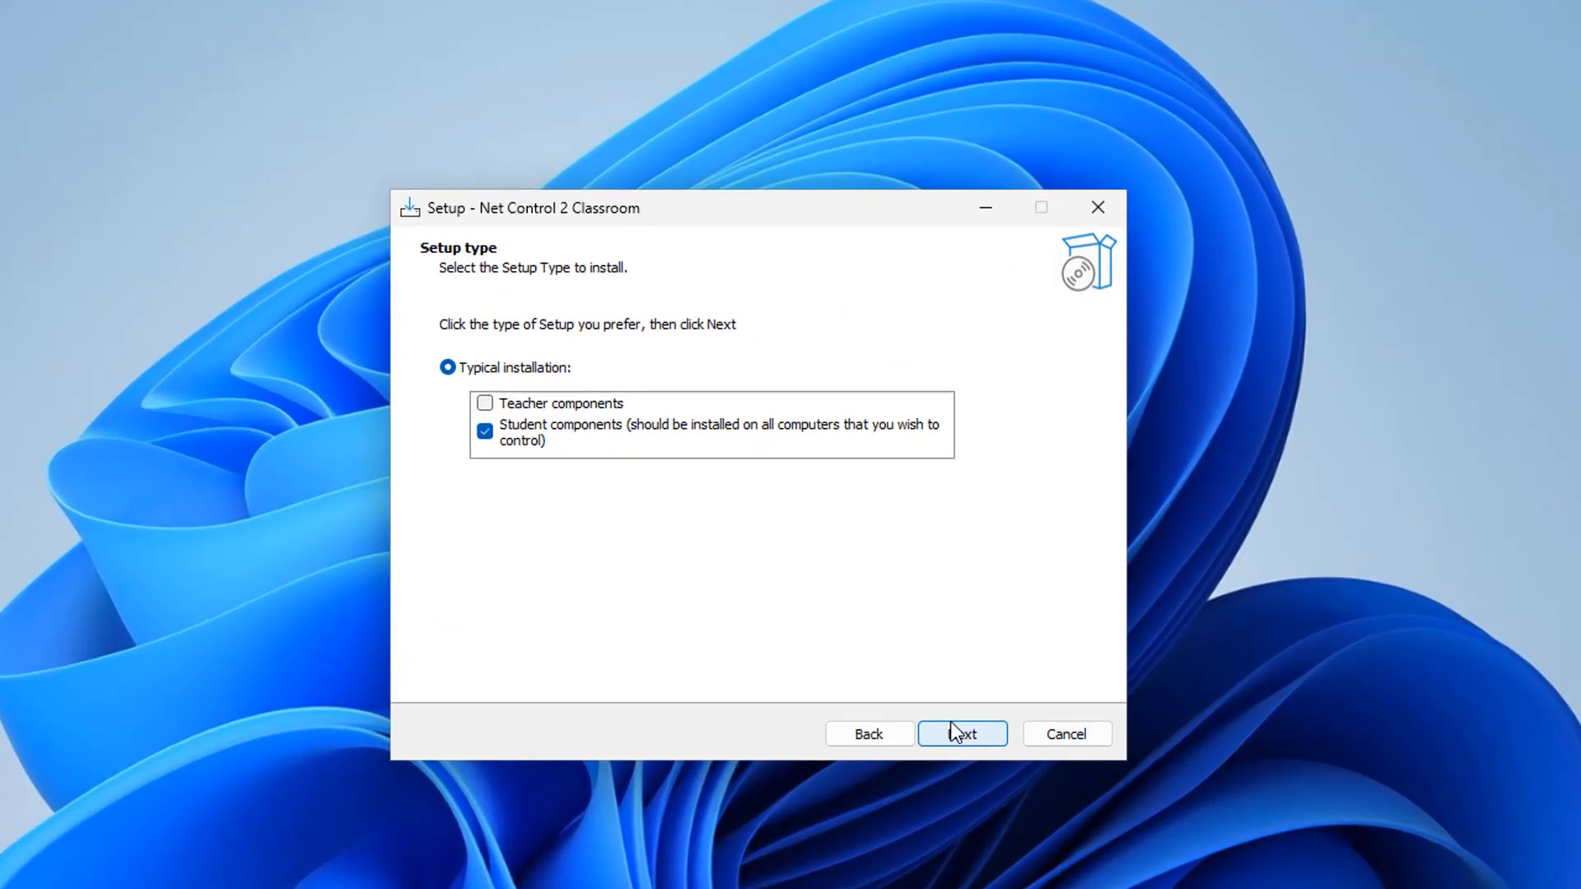
Step: Choose only the Teacher components for installation and keep C:\Program Files (x86)\Net Control 2 Classroom as the destination
left_click(483, 432)
left_click(484, 411)
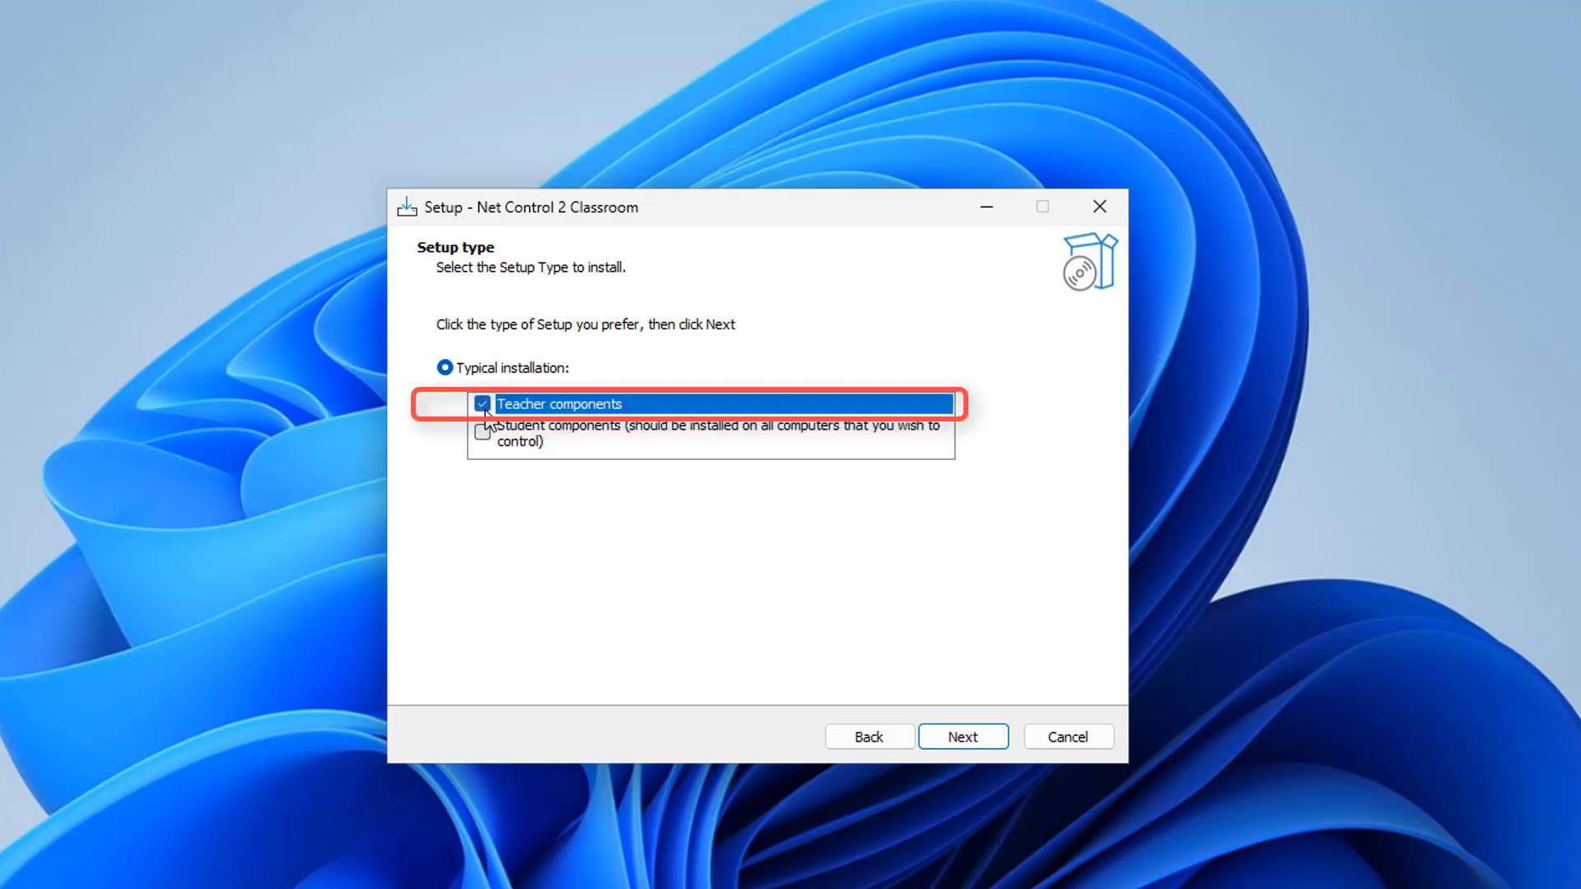
left_click(975, 739)
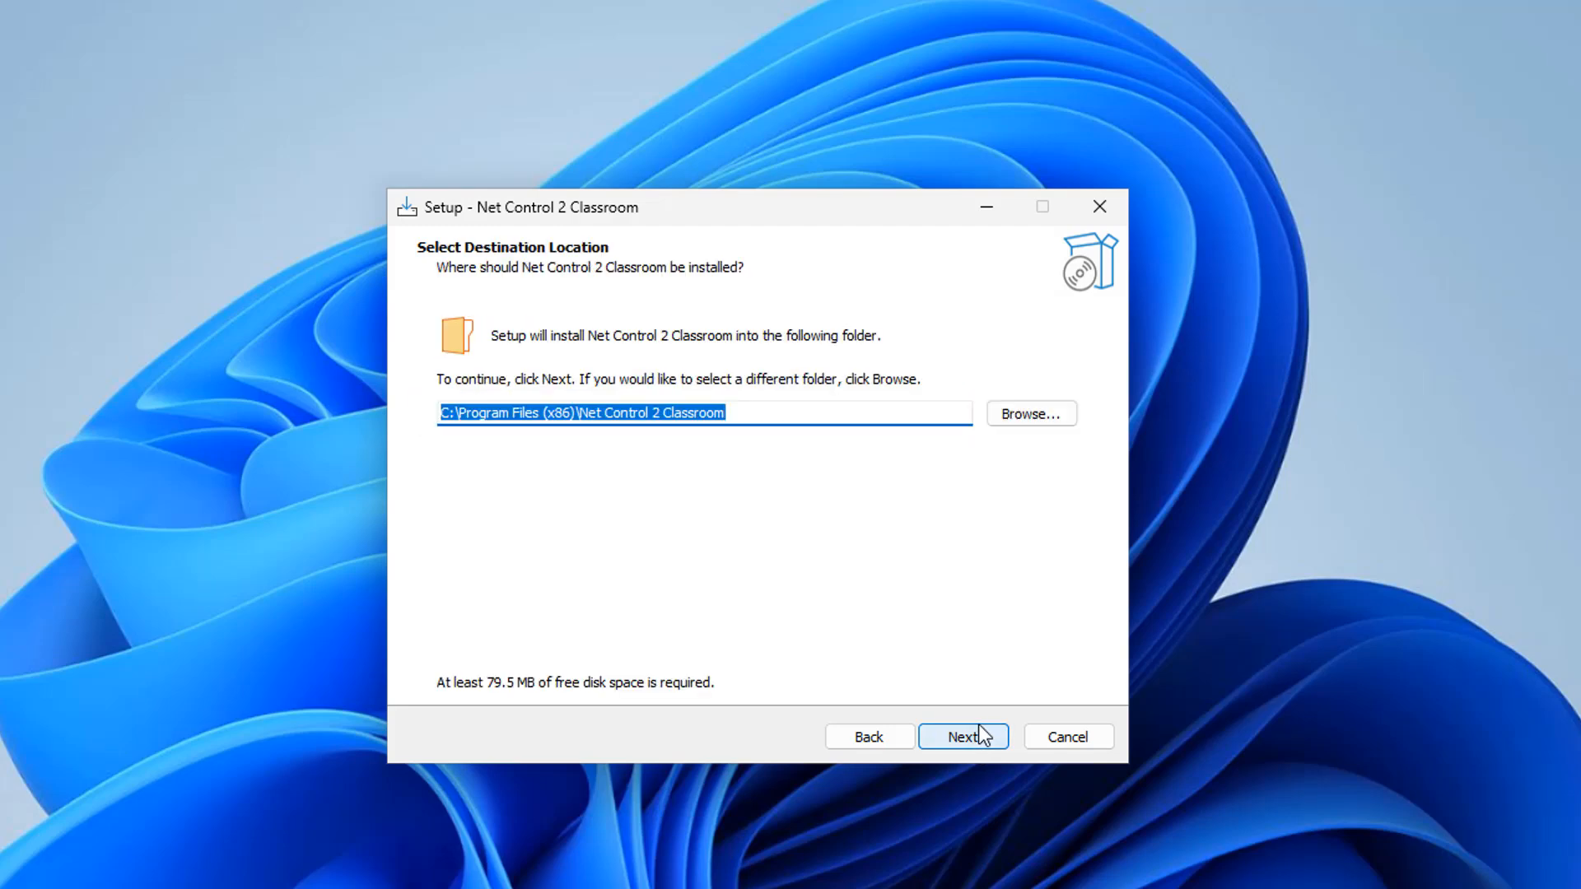
left_click(978, 736)
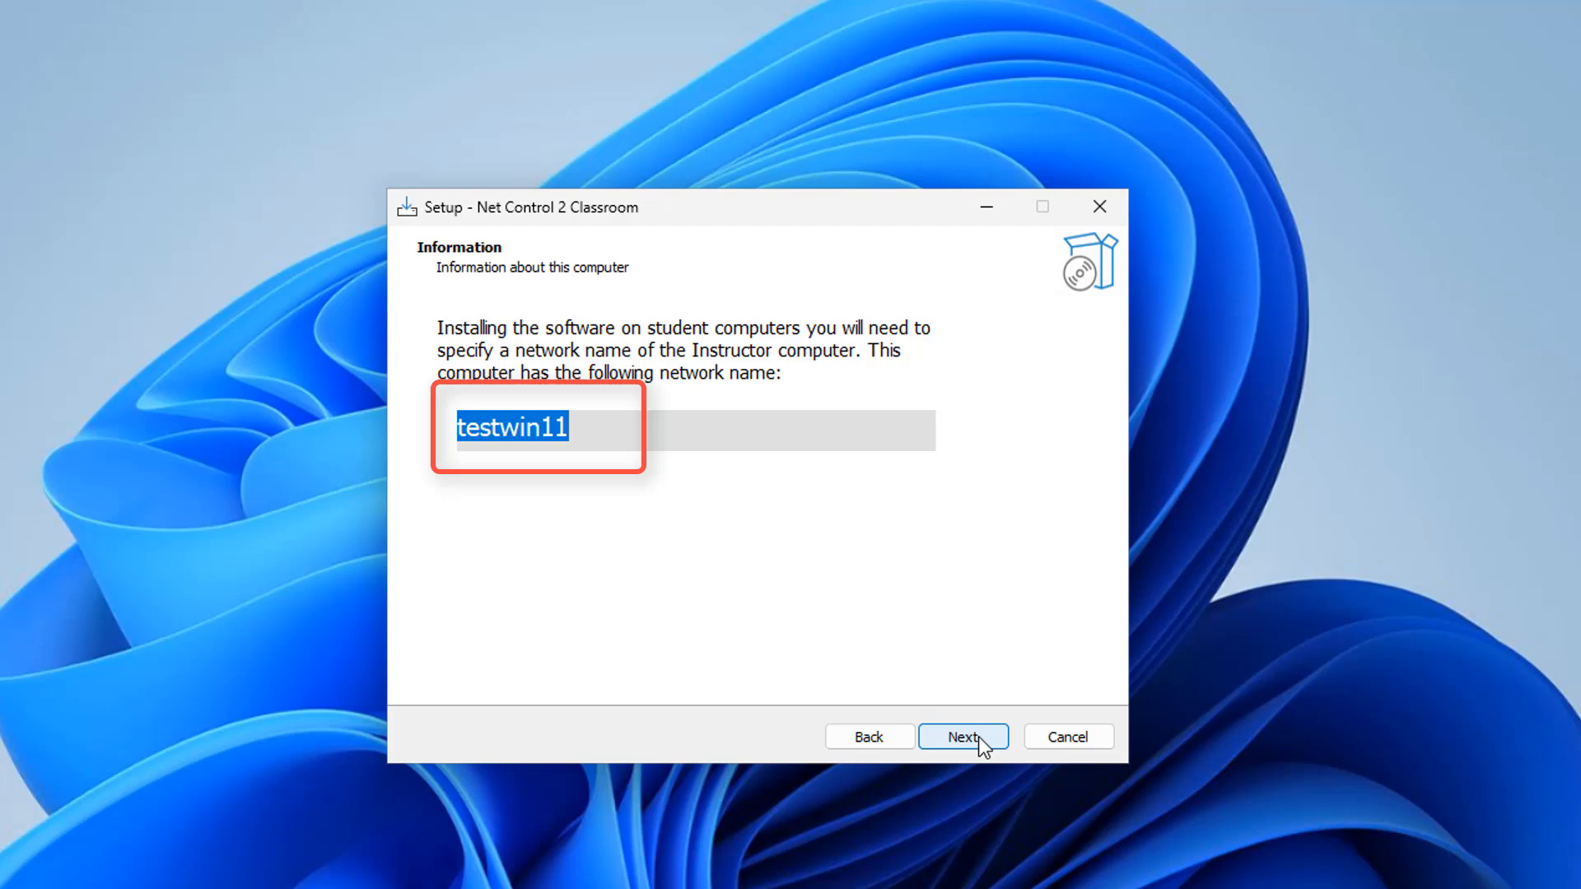
Step: Accept the group name [DEFAULT], individual configuration for every user, and Broadcast Desktop channel 0
left_click(978, 736)
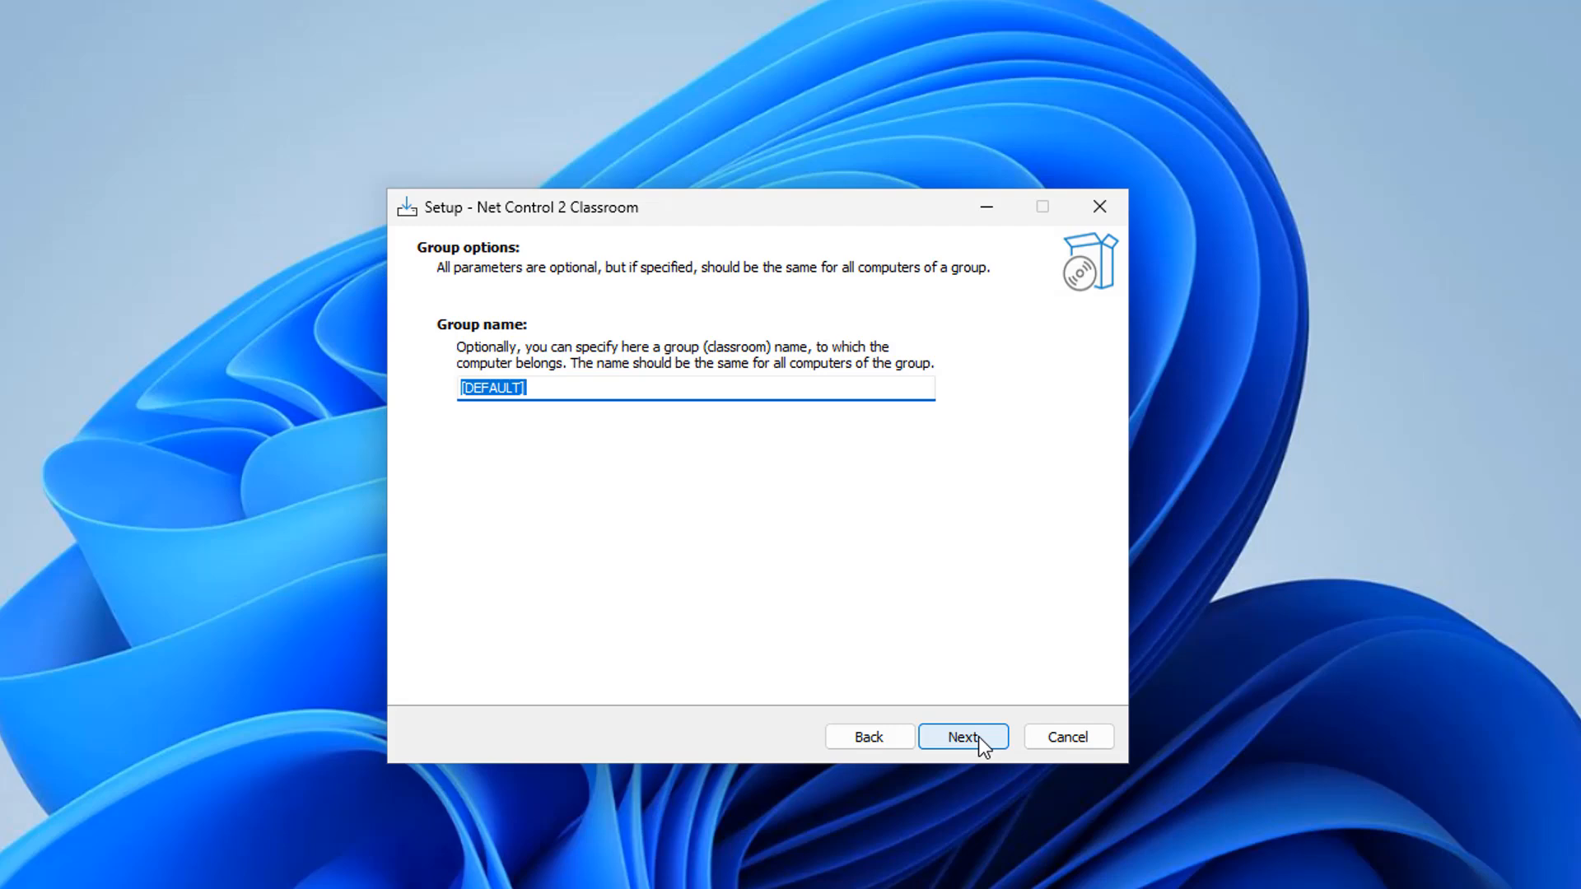
left_click(978, 736)
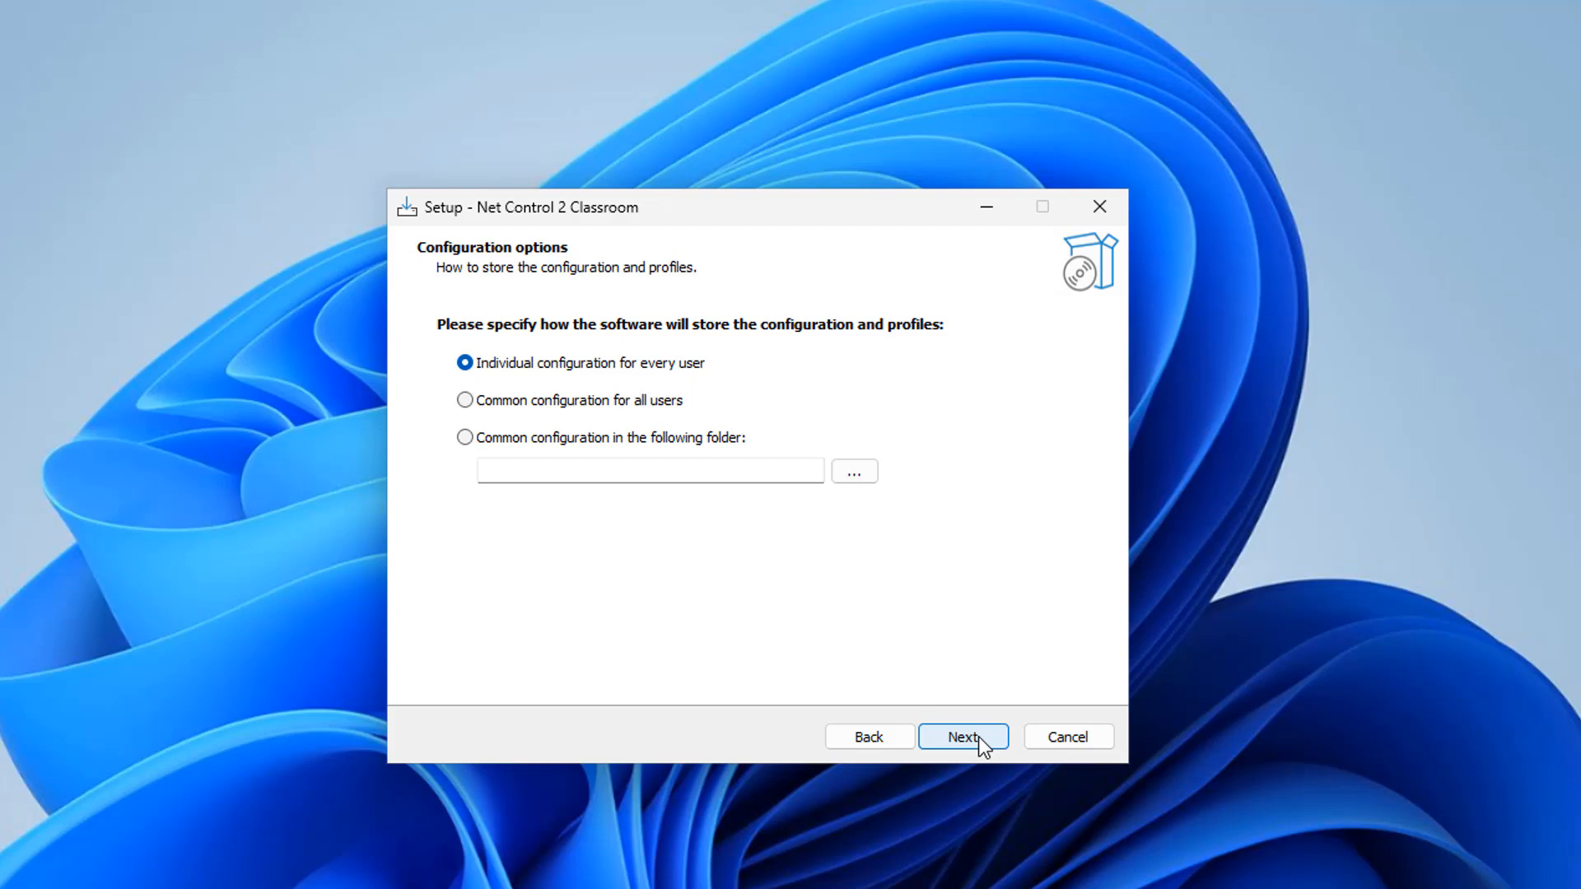
left_click(963, 736)
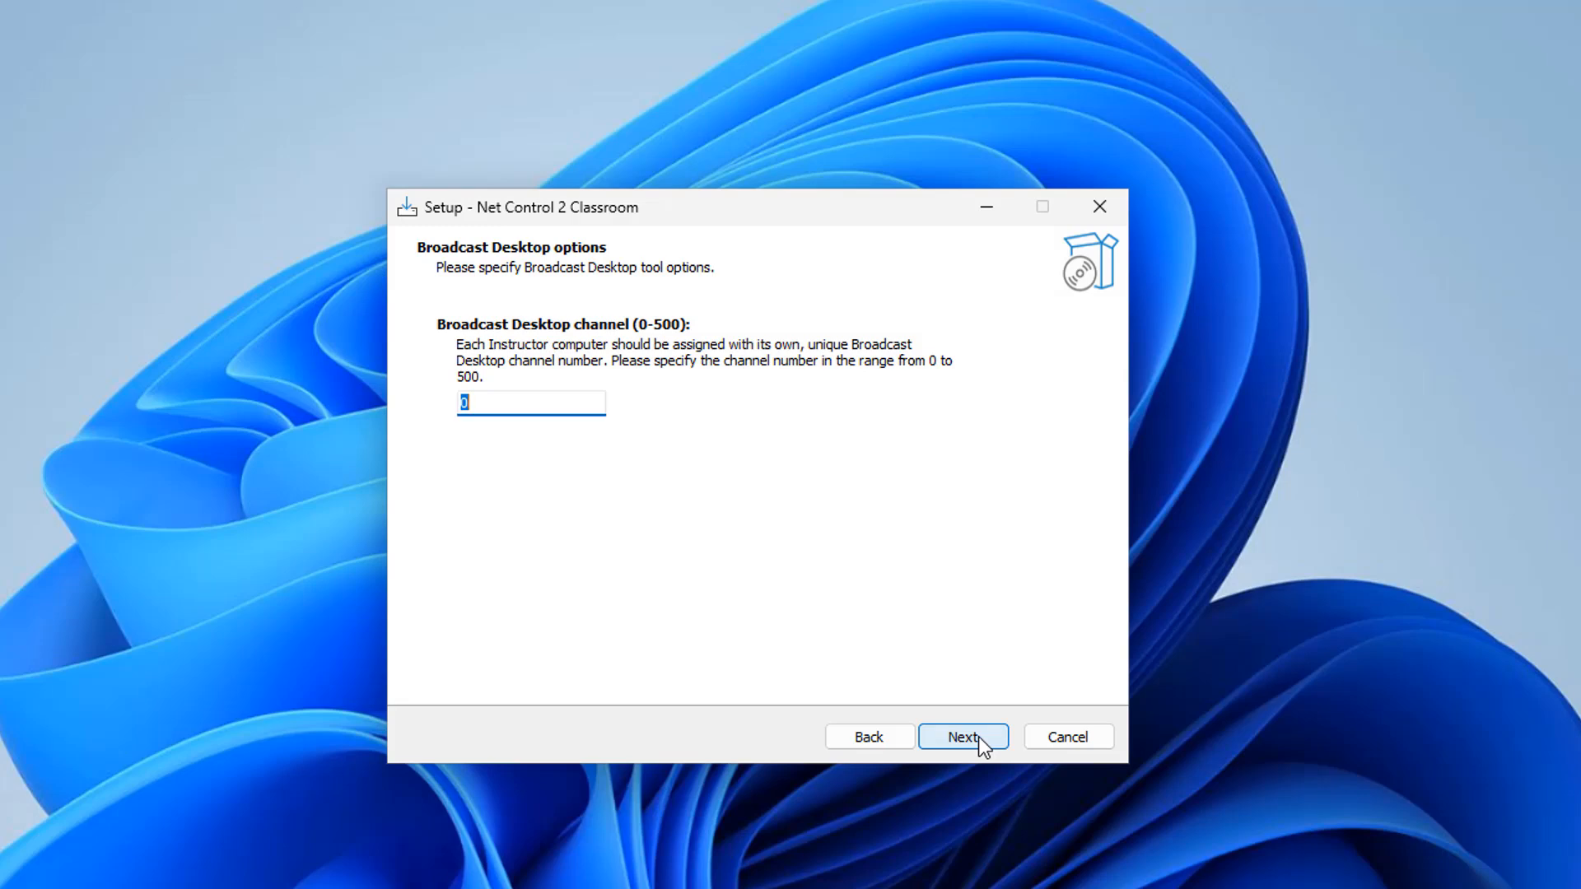
left_click(978, 736)
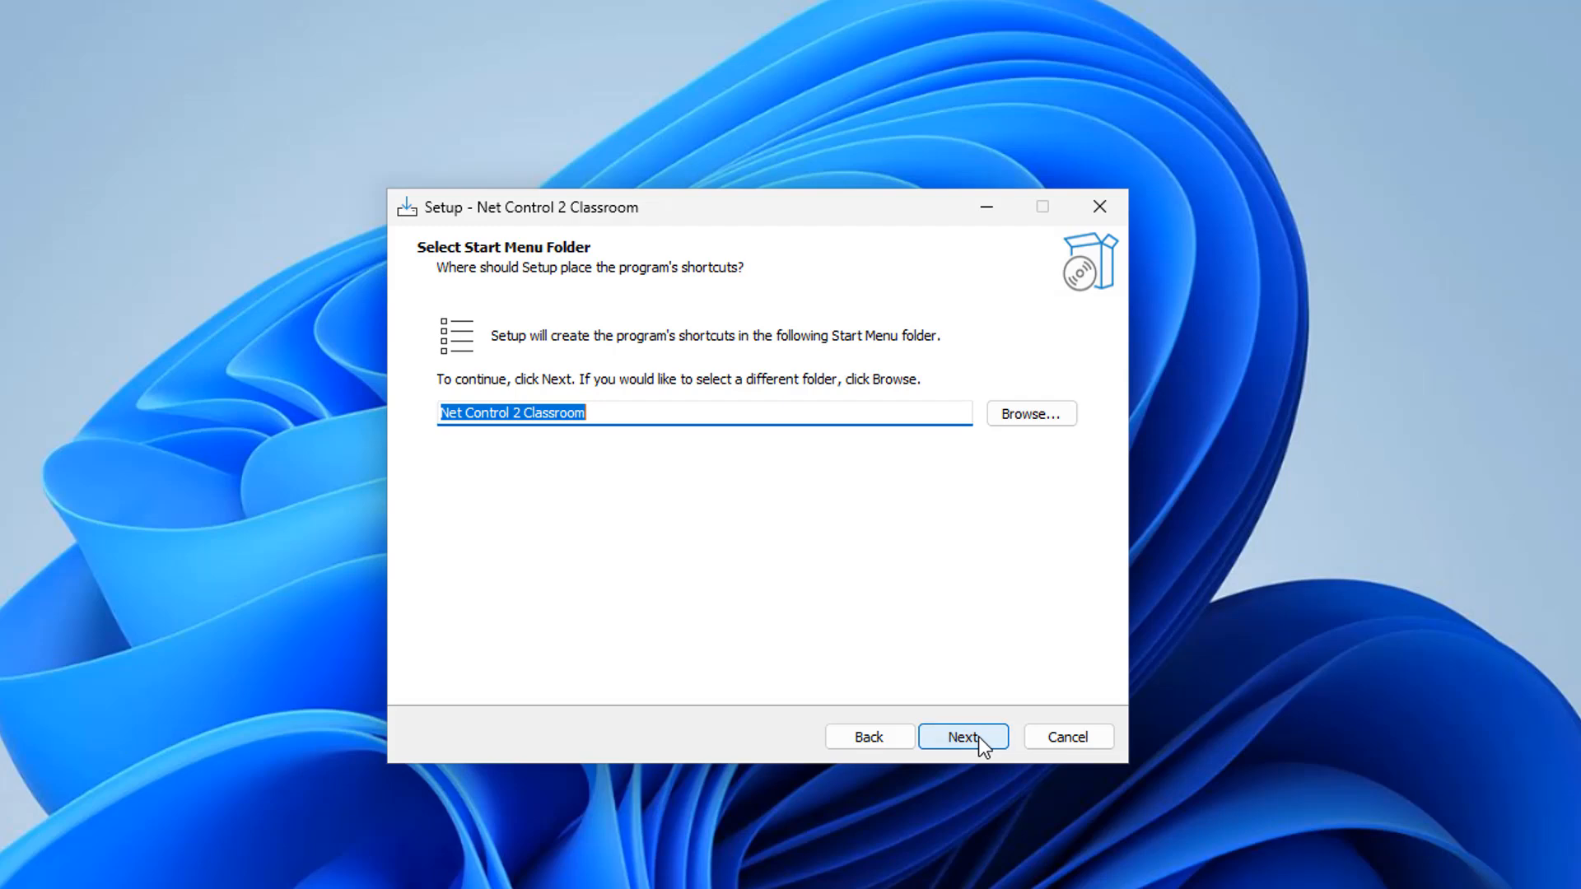
Step: Install the teacher components, keeping the Net Control 2 Classroom Start Menu folder and all additional tasks
left_click(978, 736)
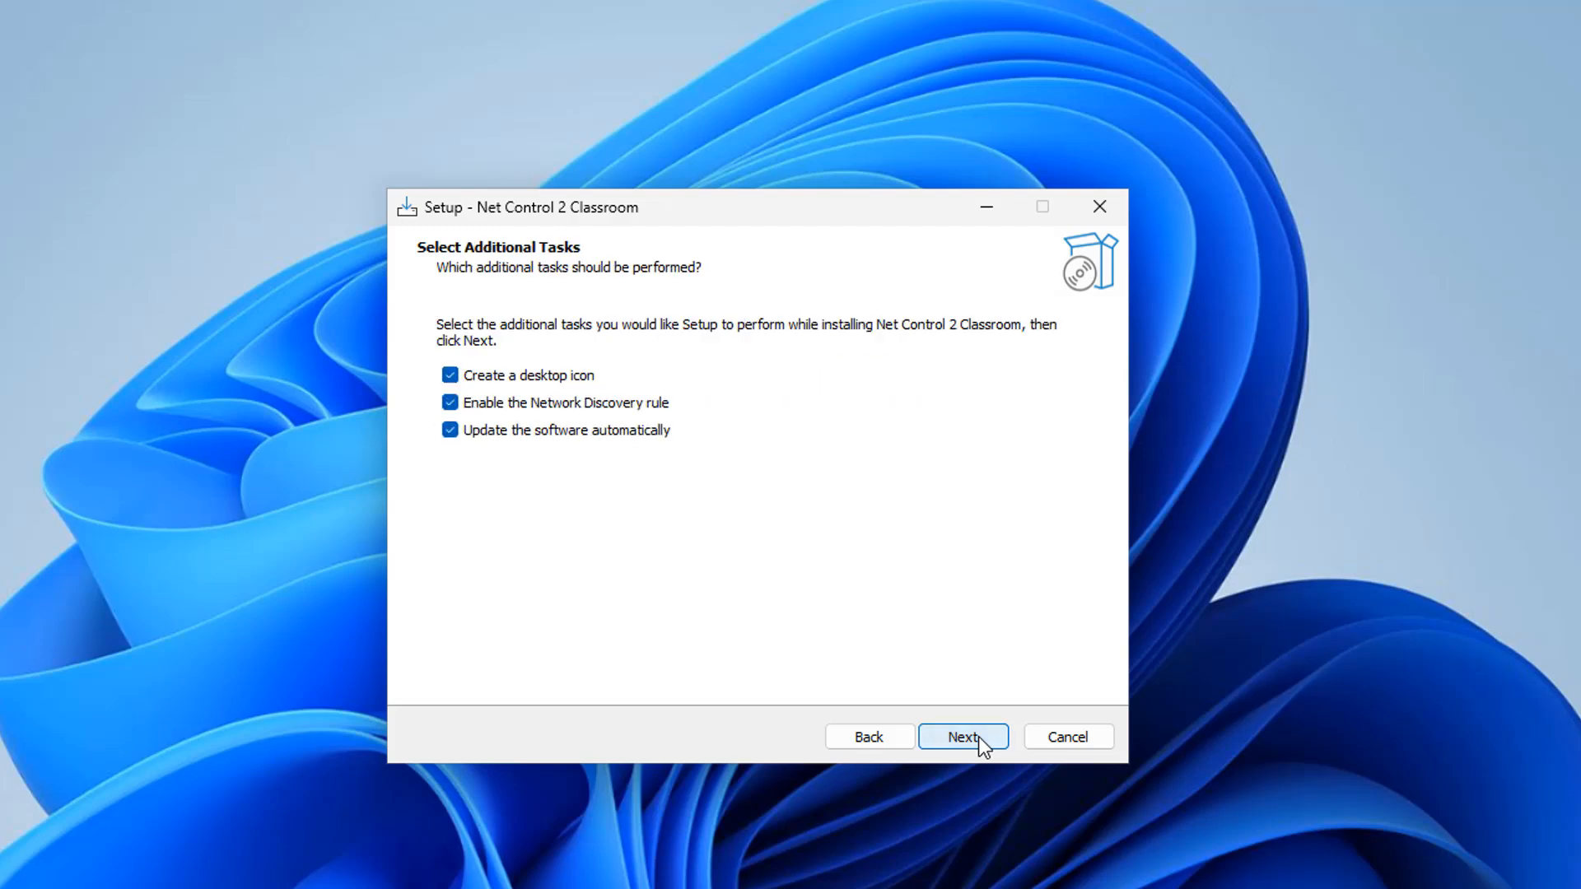
left_click(978, 736)
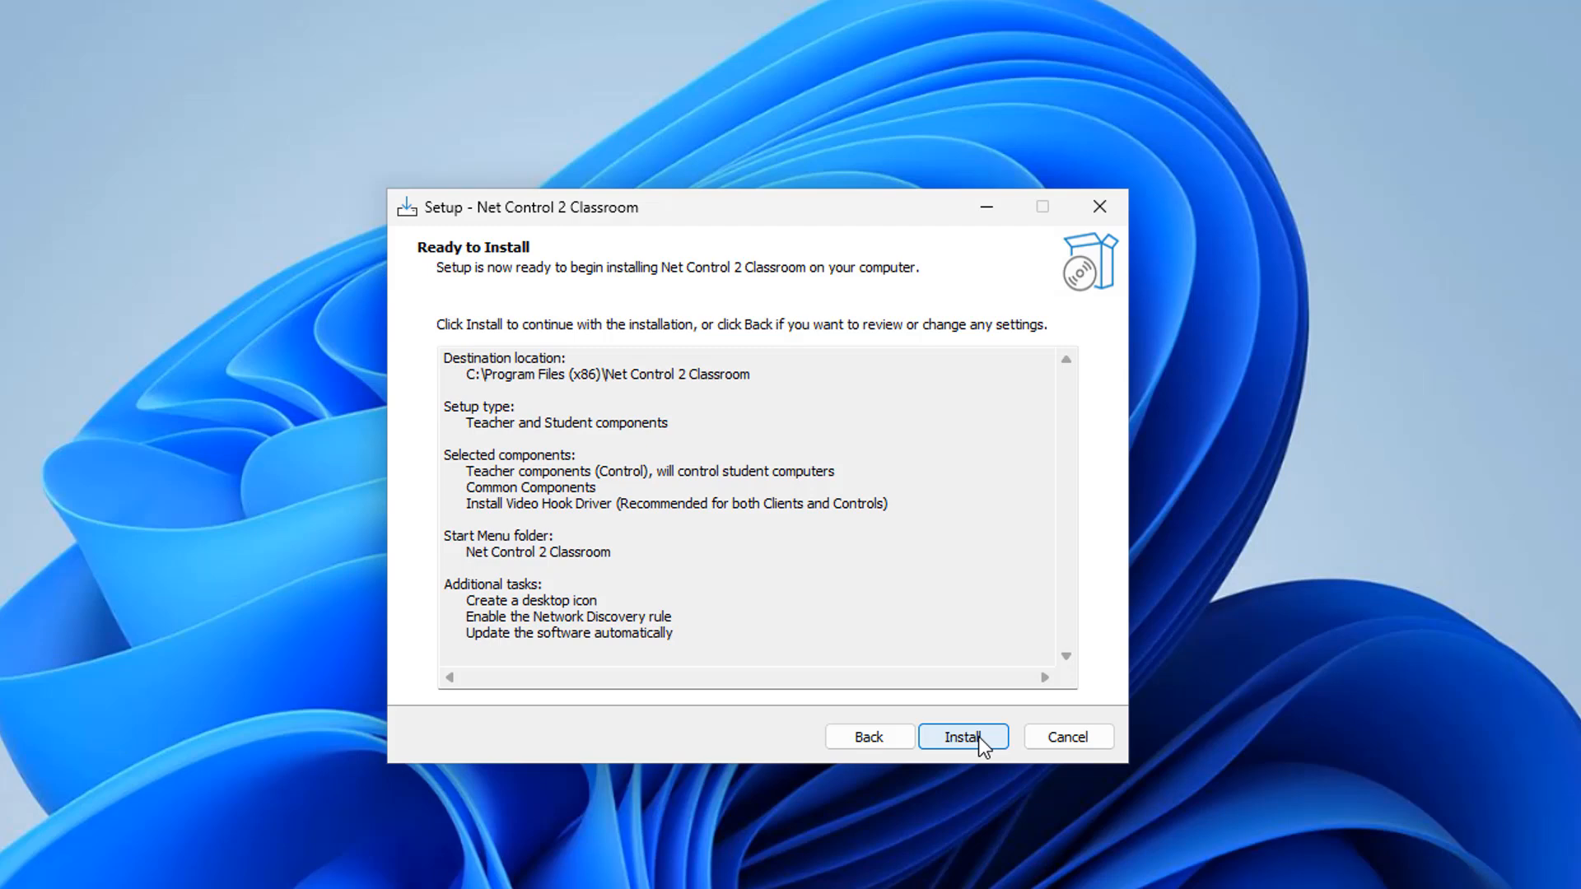
left_click(978, 736)
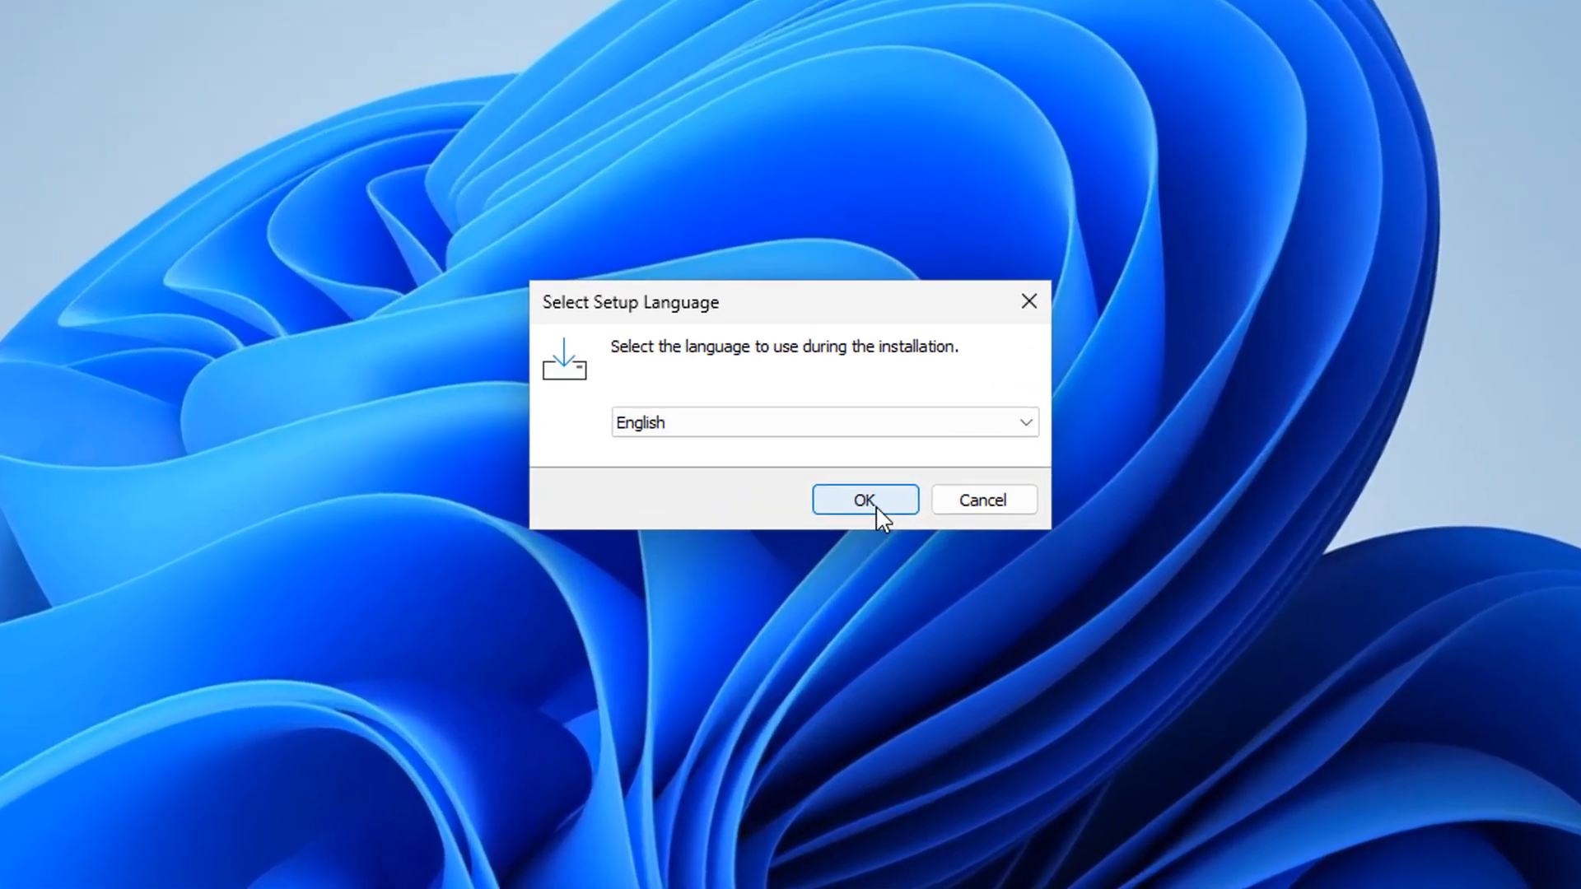
Step: Begin the student computer's setup in English and accept the license agreement
left_click(855, 490)
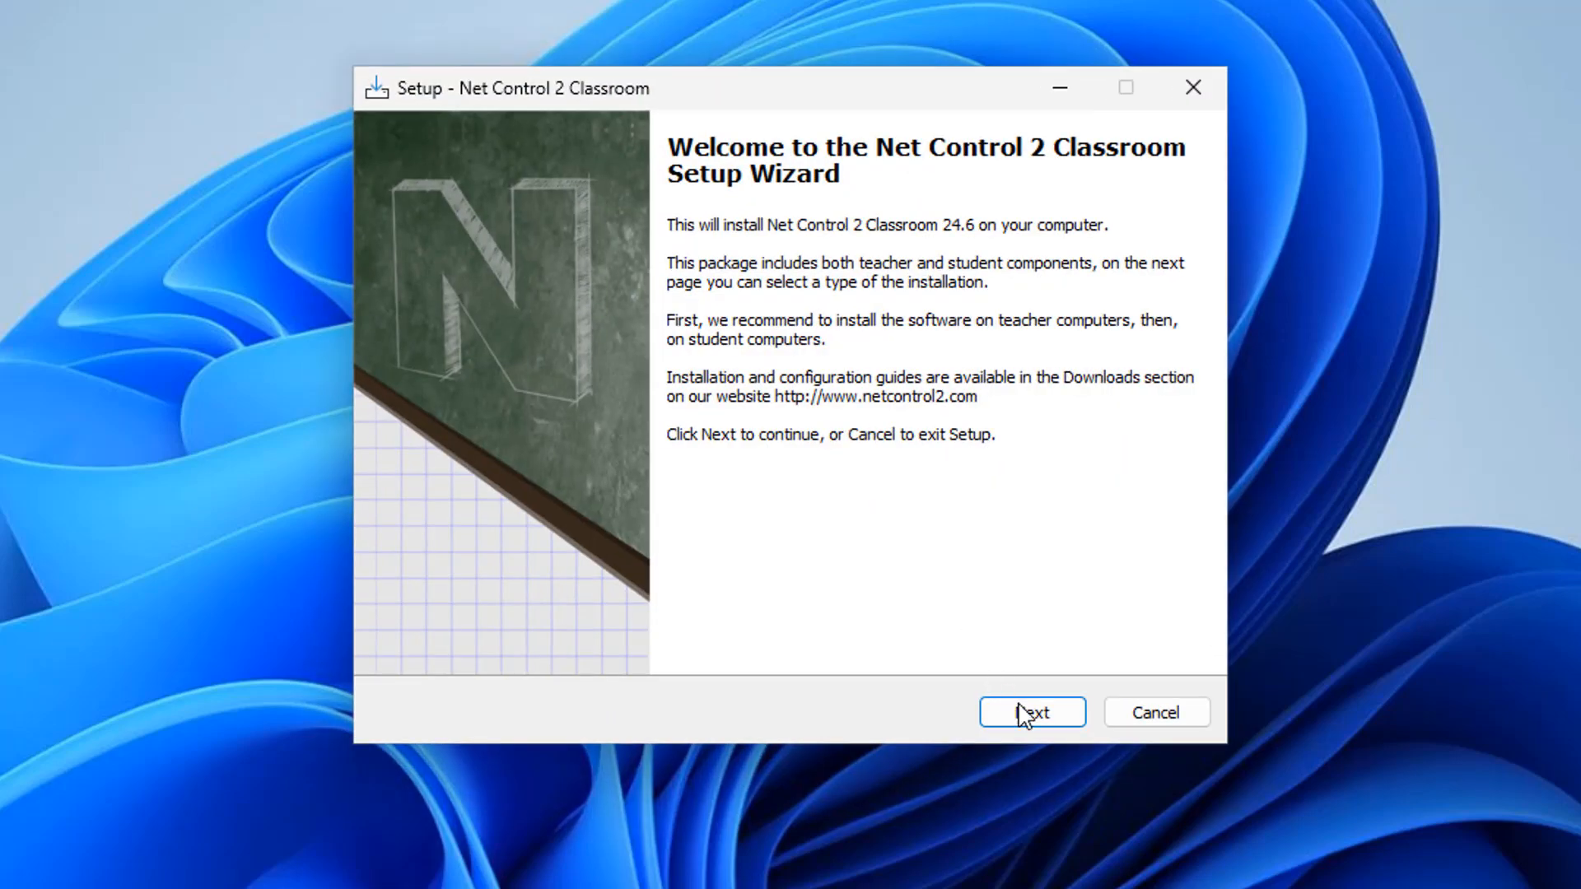
left_click(1023, 715)
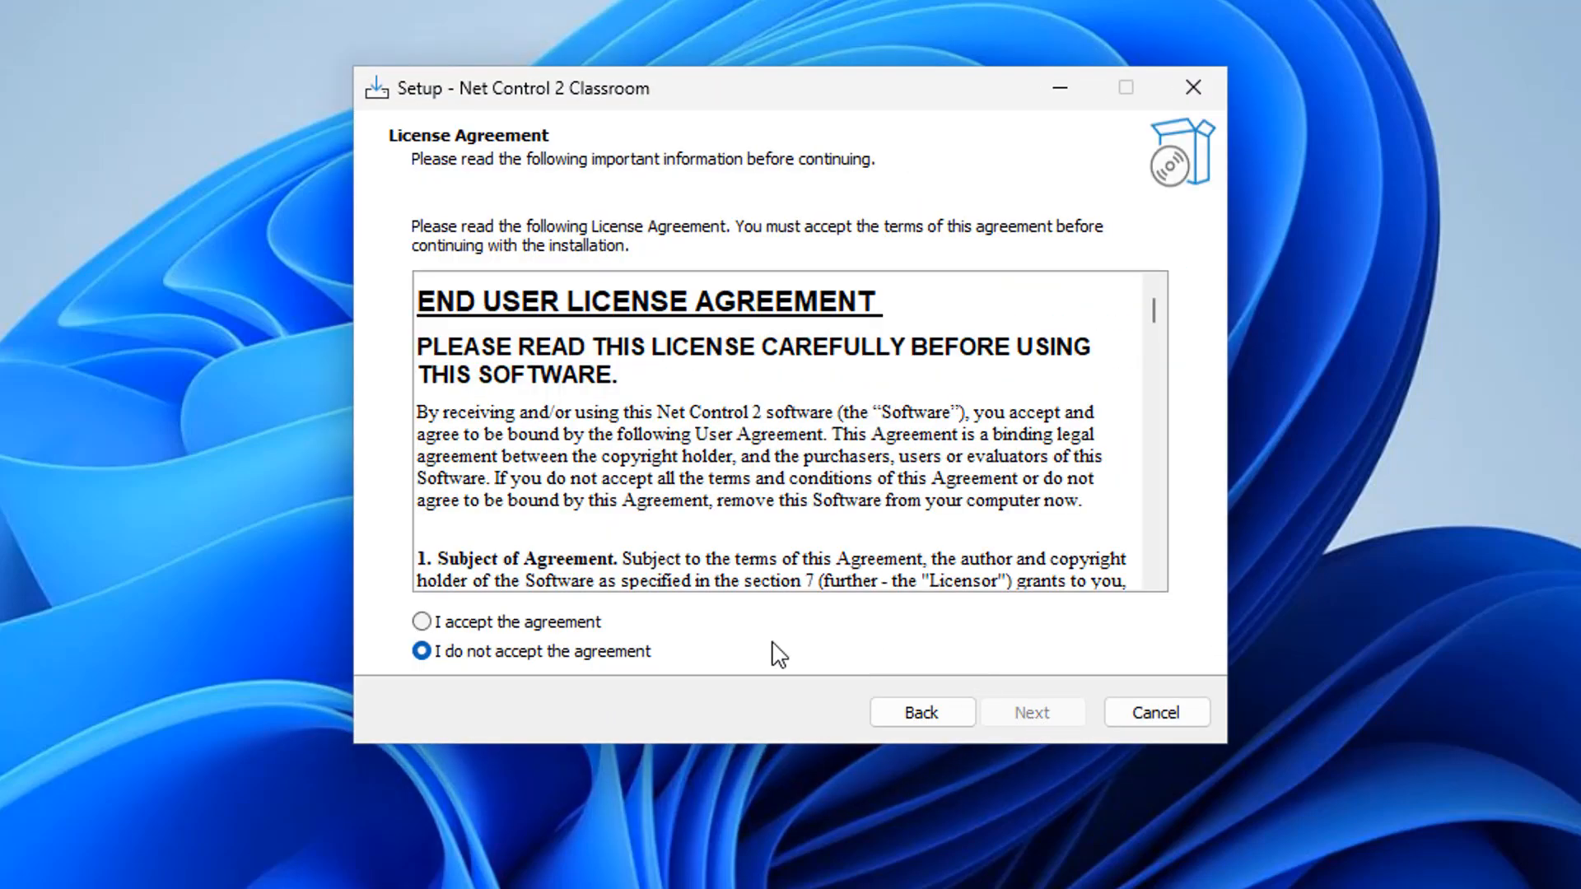
left_click(581, 623)
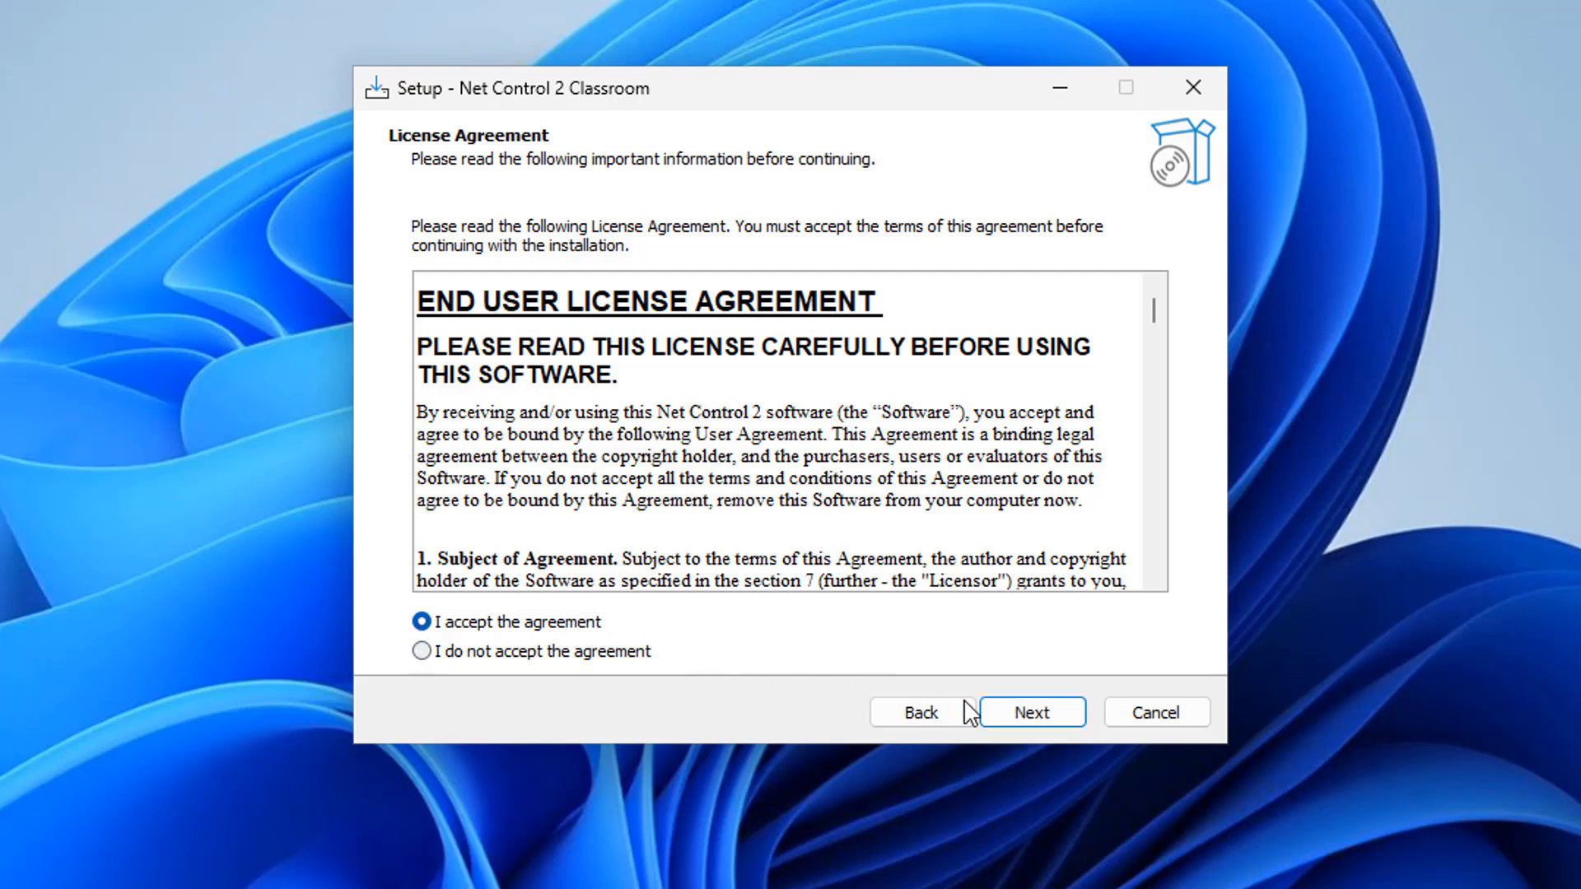
left_click(1036, 713)
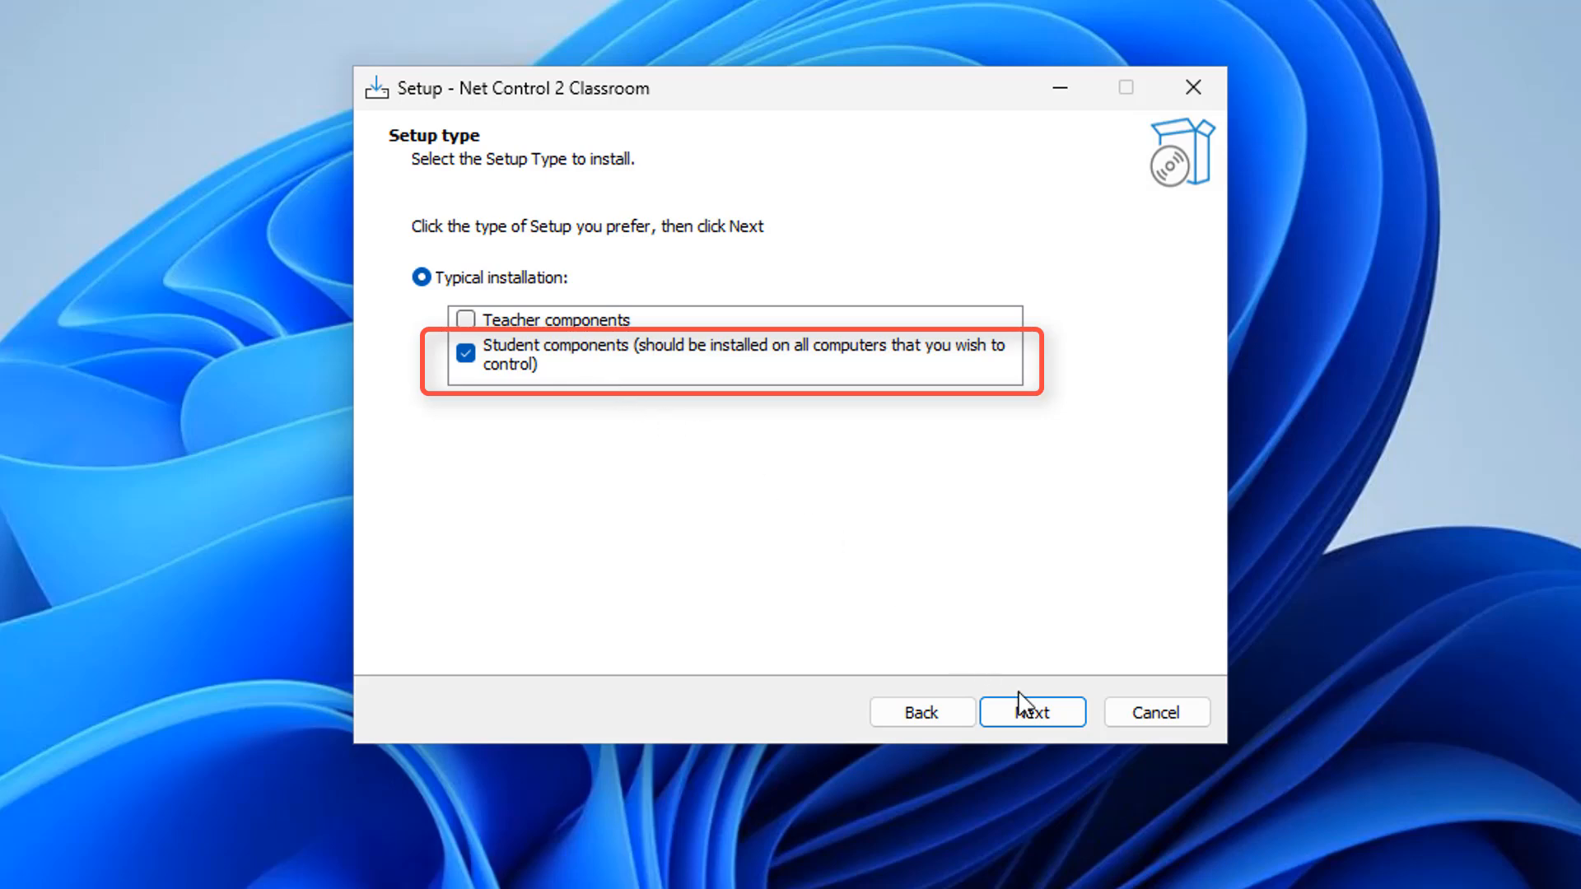
Step: Keep only the Student components selected, with the default destination folder and the group name [DEFAULT]
left_click(1033, 713)
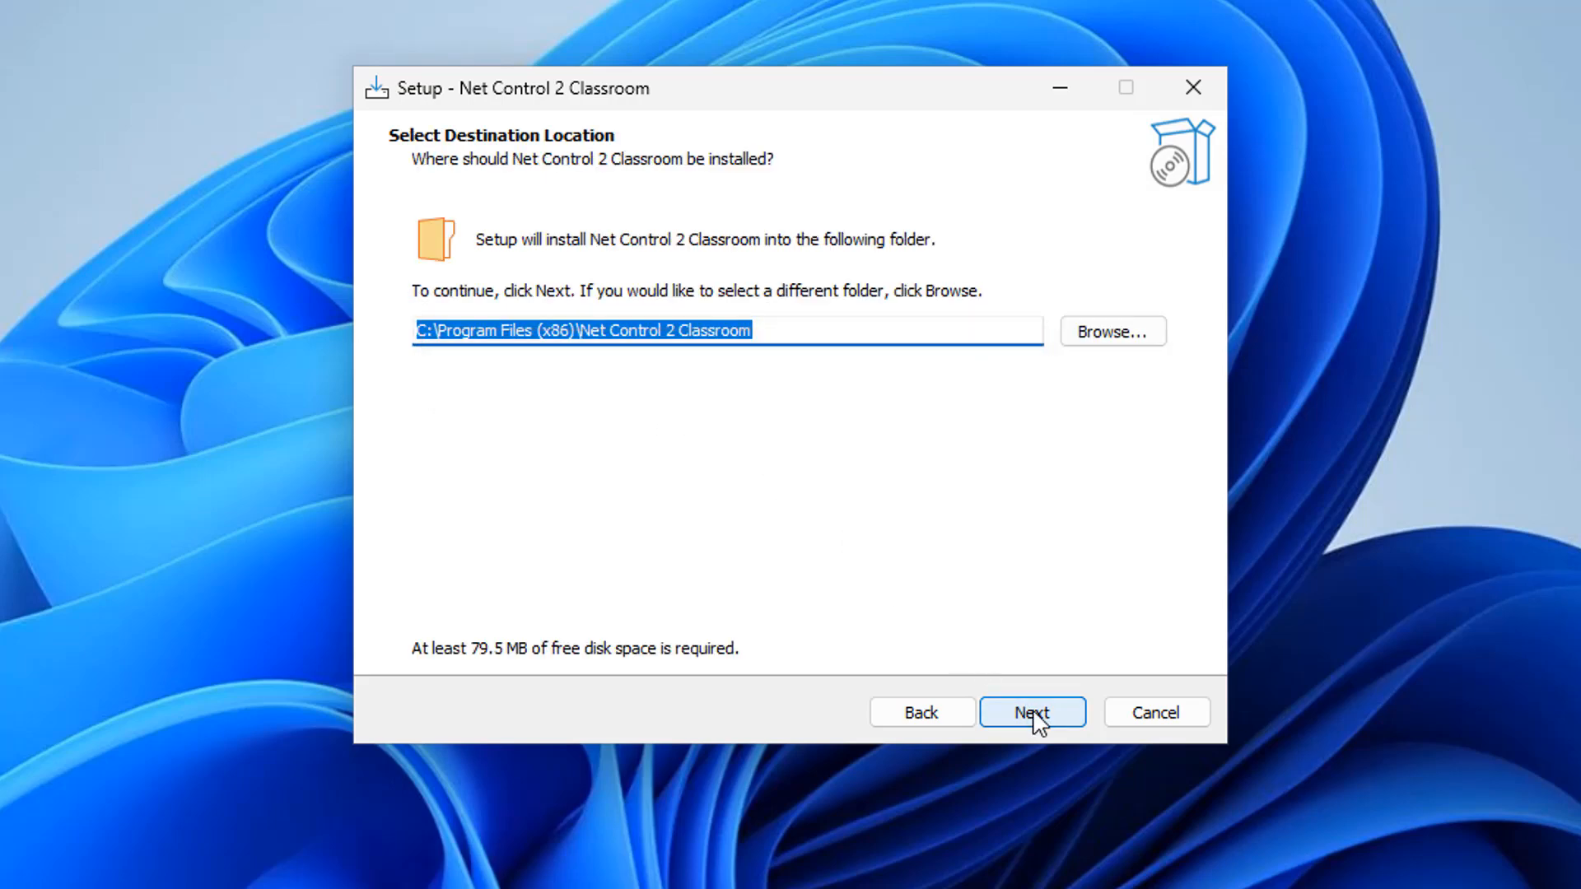
left_click(1033, 713)
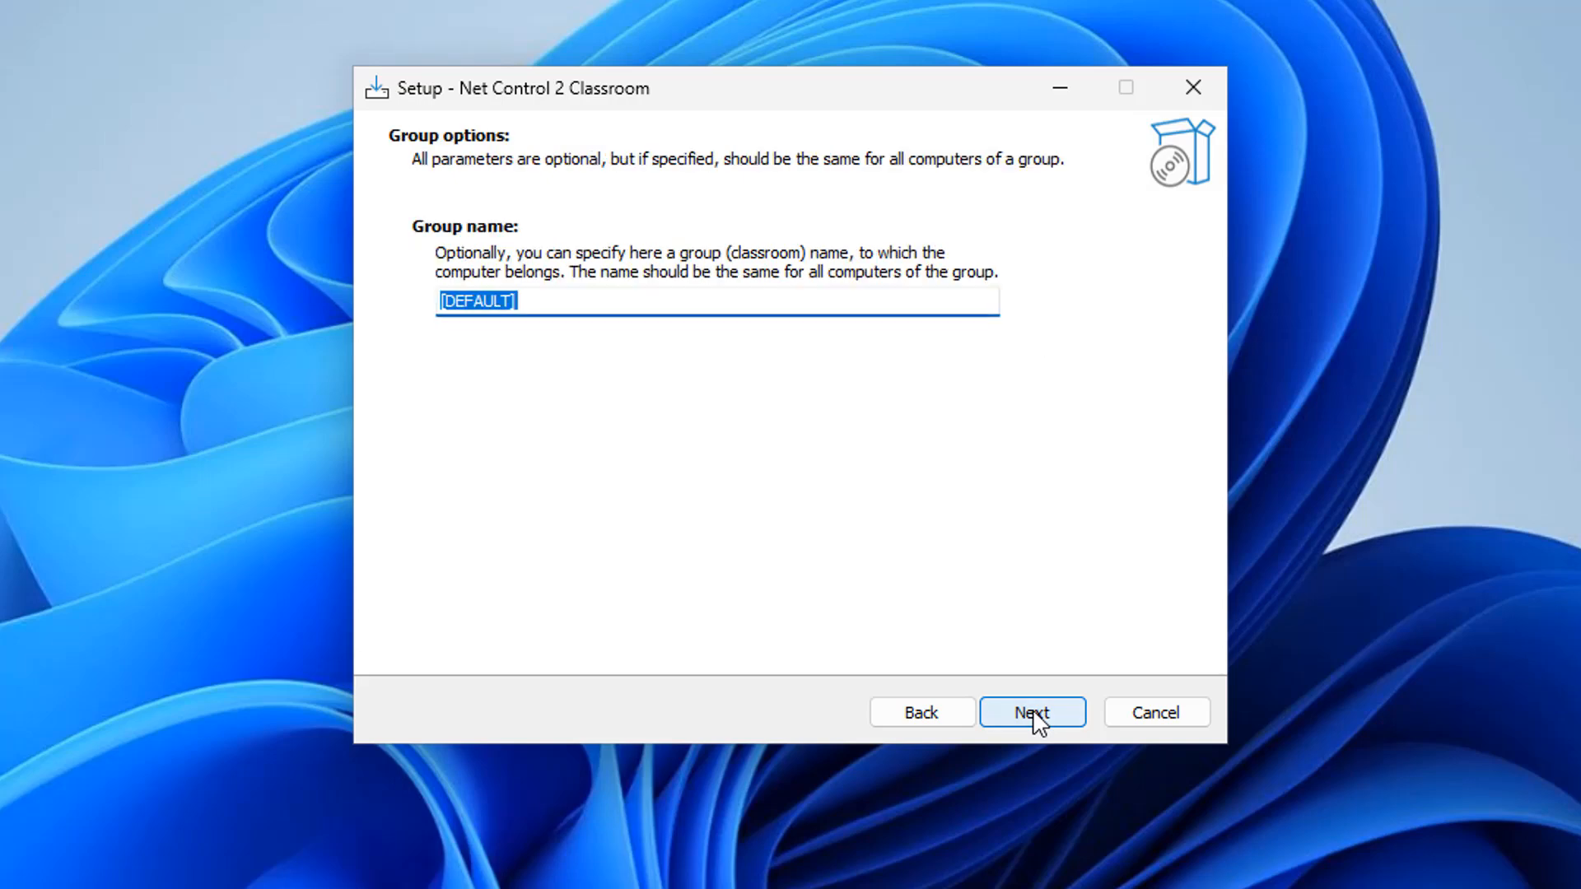
left_click(1034, 713)
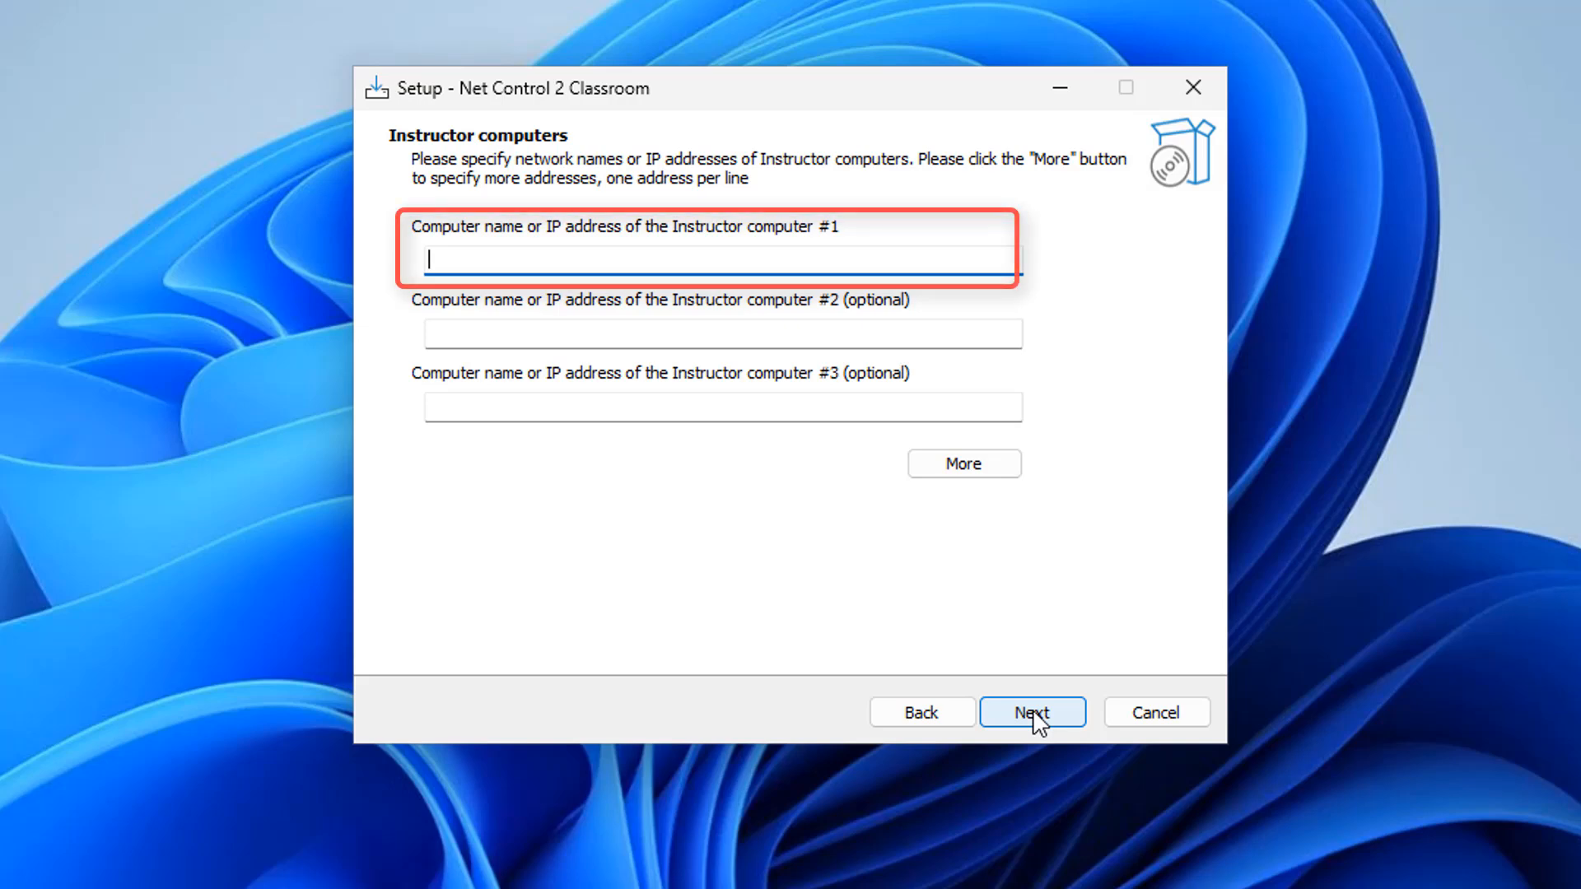
Step: Specify testwin11 as Instructor computer #1, consulting the Windows System page for the computer name
type("testwin")
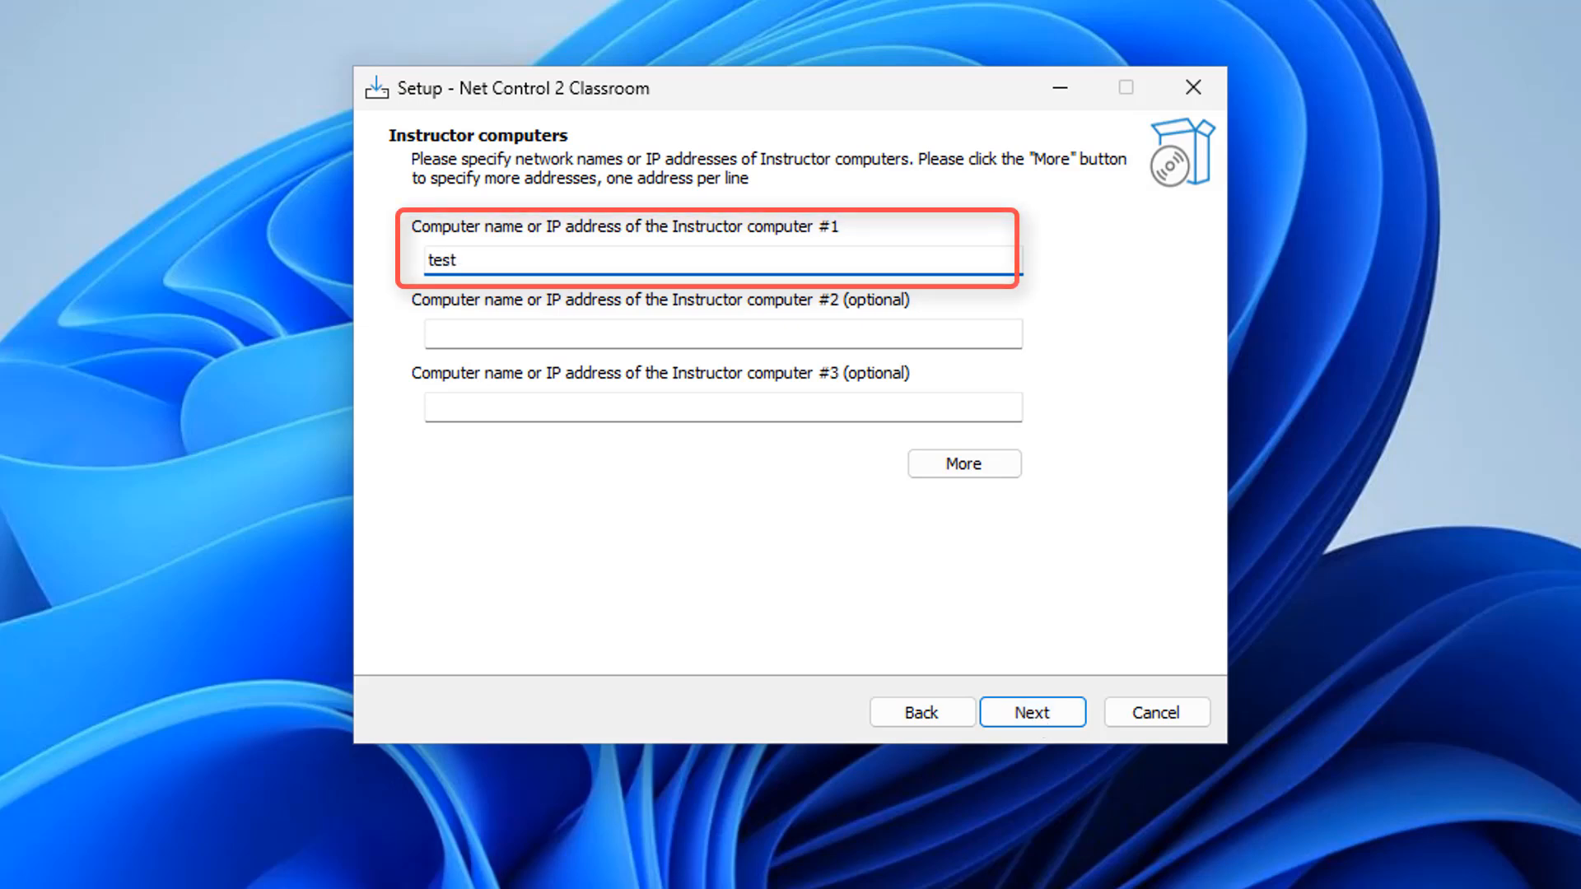
type("11")
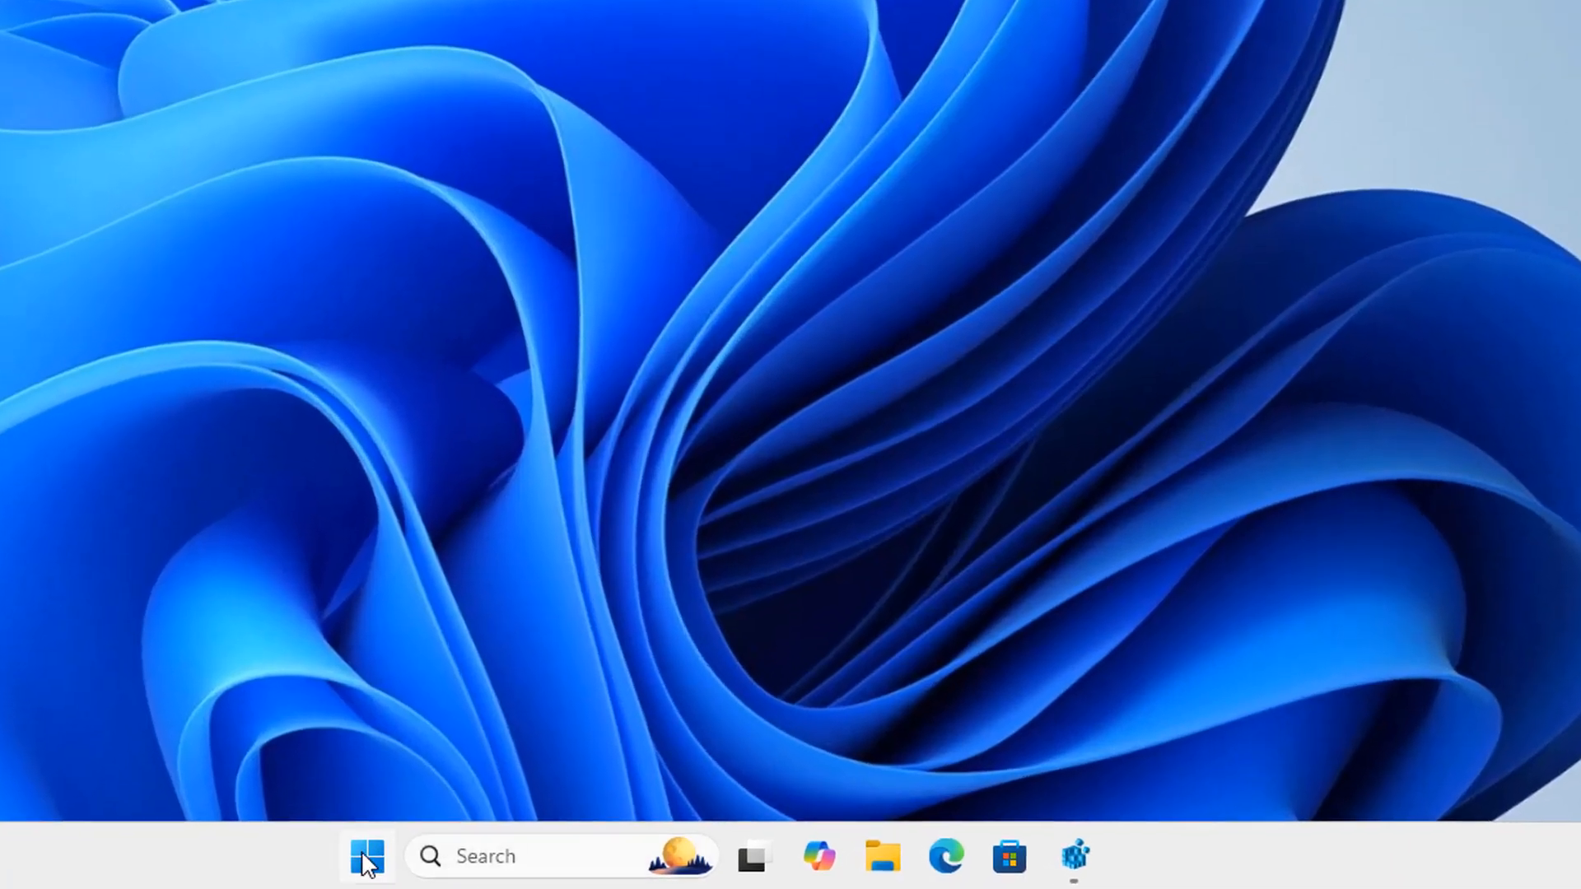
right_click(368, 864)
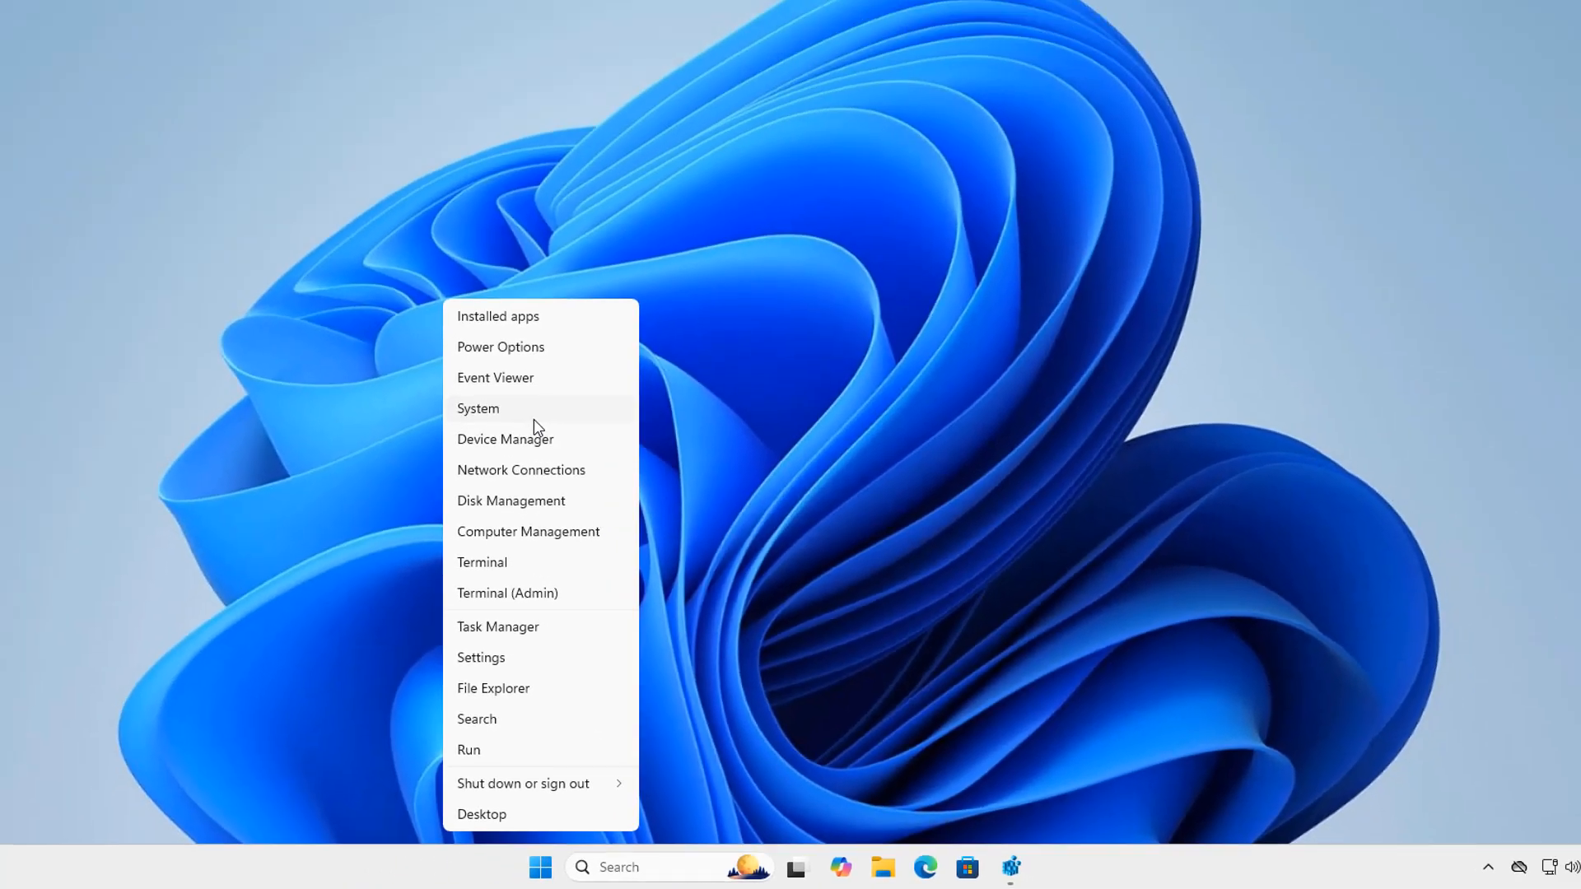
left_click(329, 168)
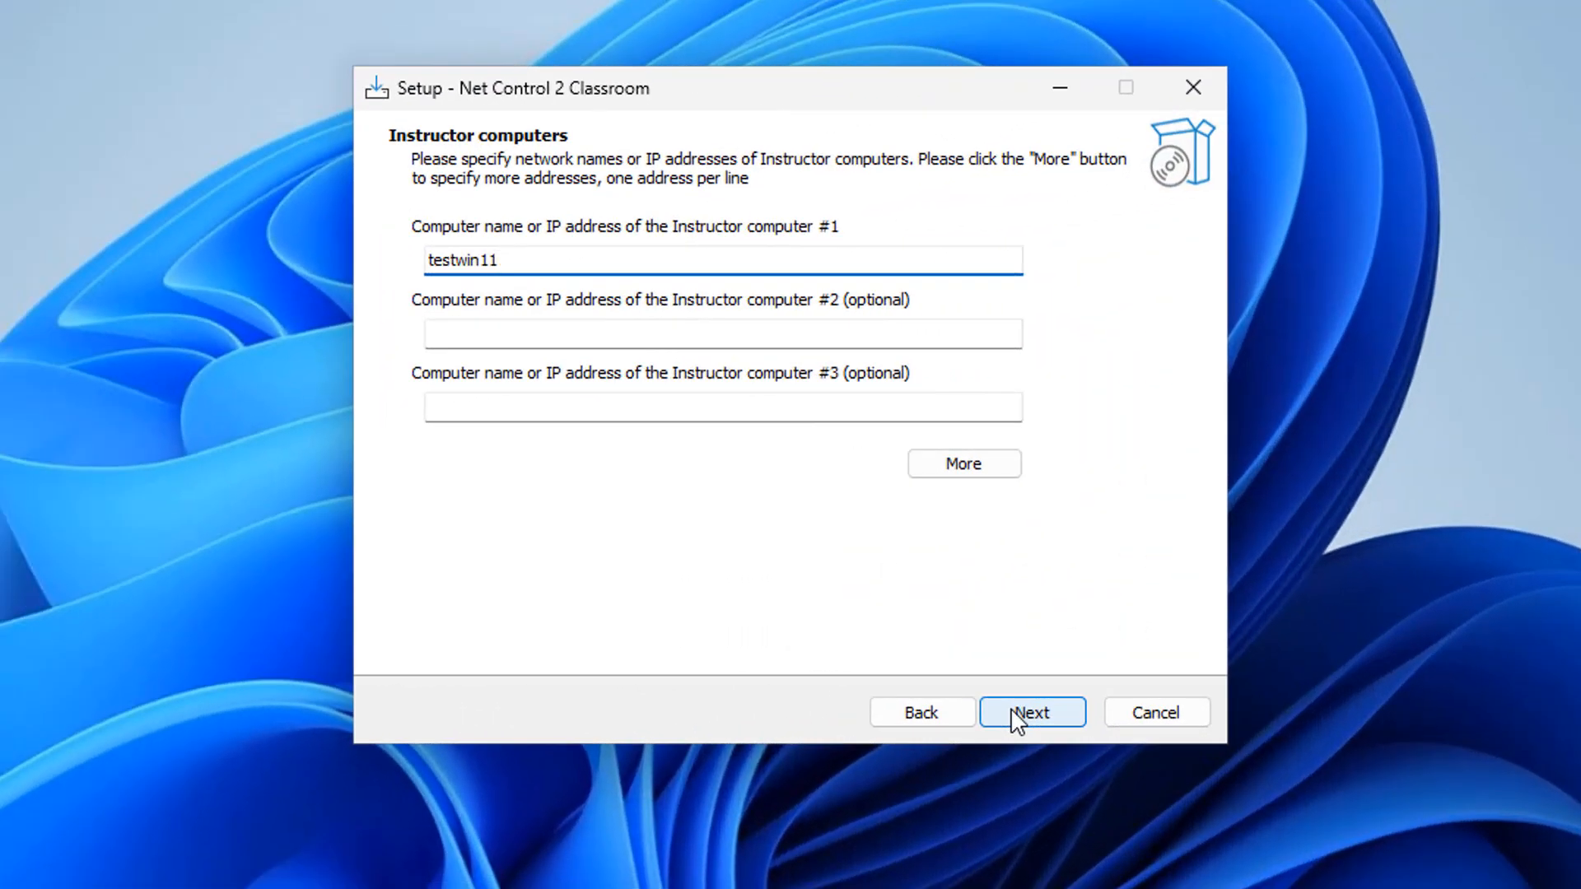
left_click(1017, 722)
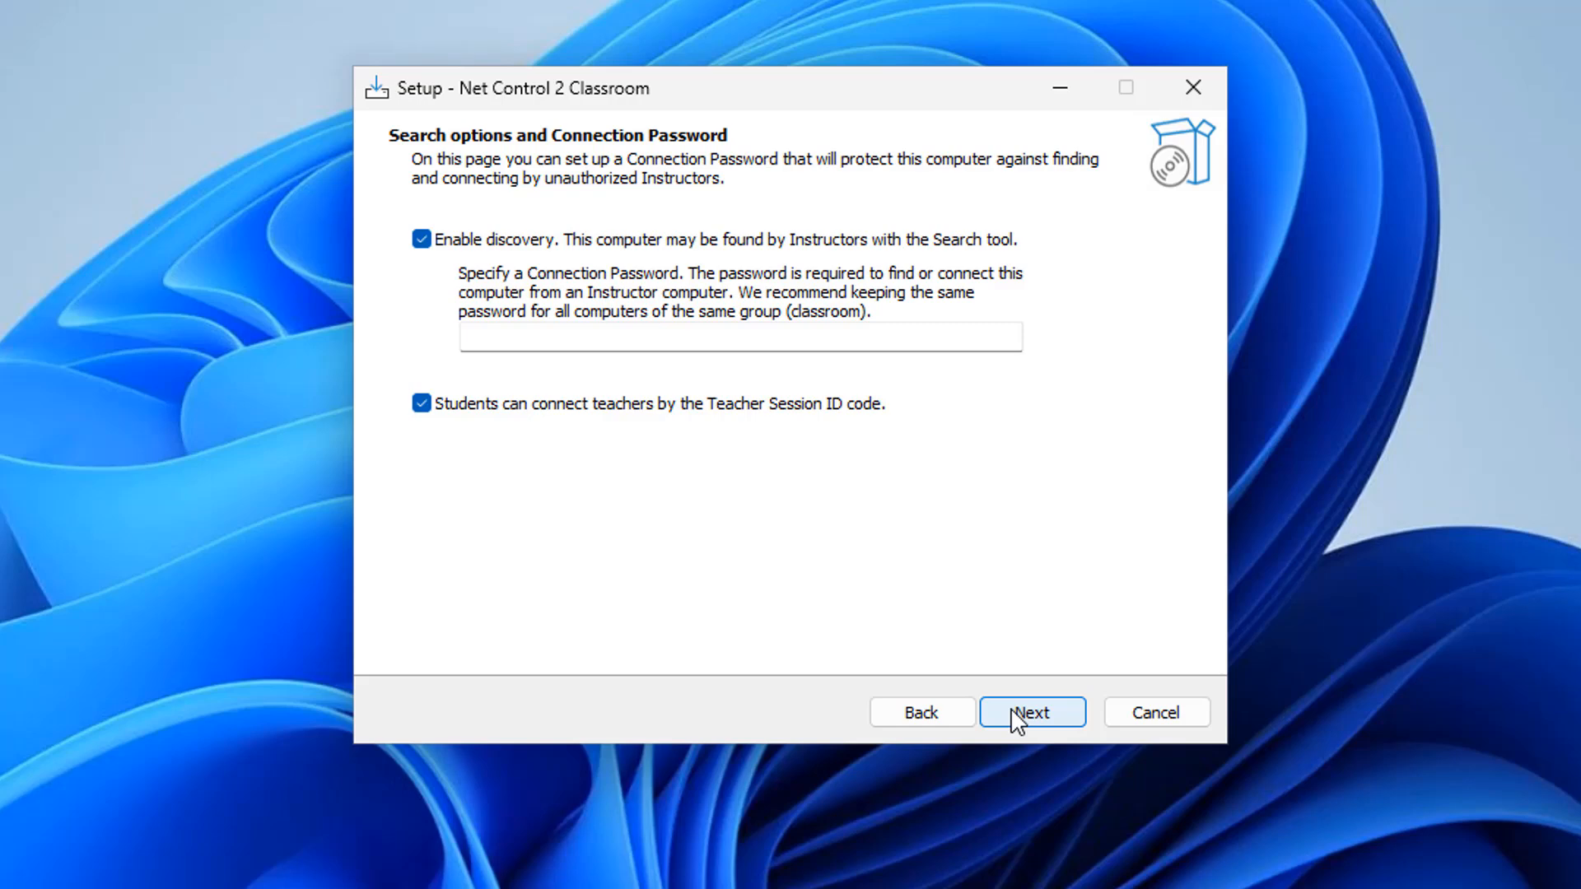
Step: Disable discovery of this computer so setup continues without a Connection Password
left_click(1018, 722)
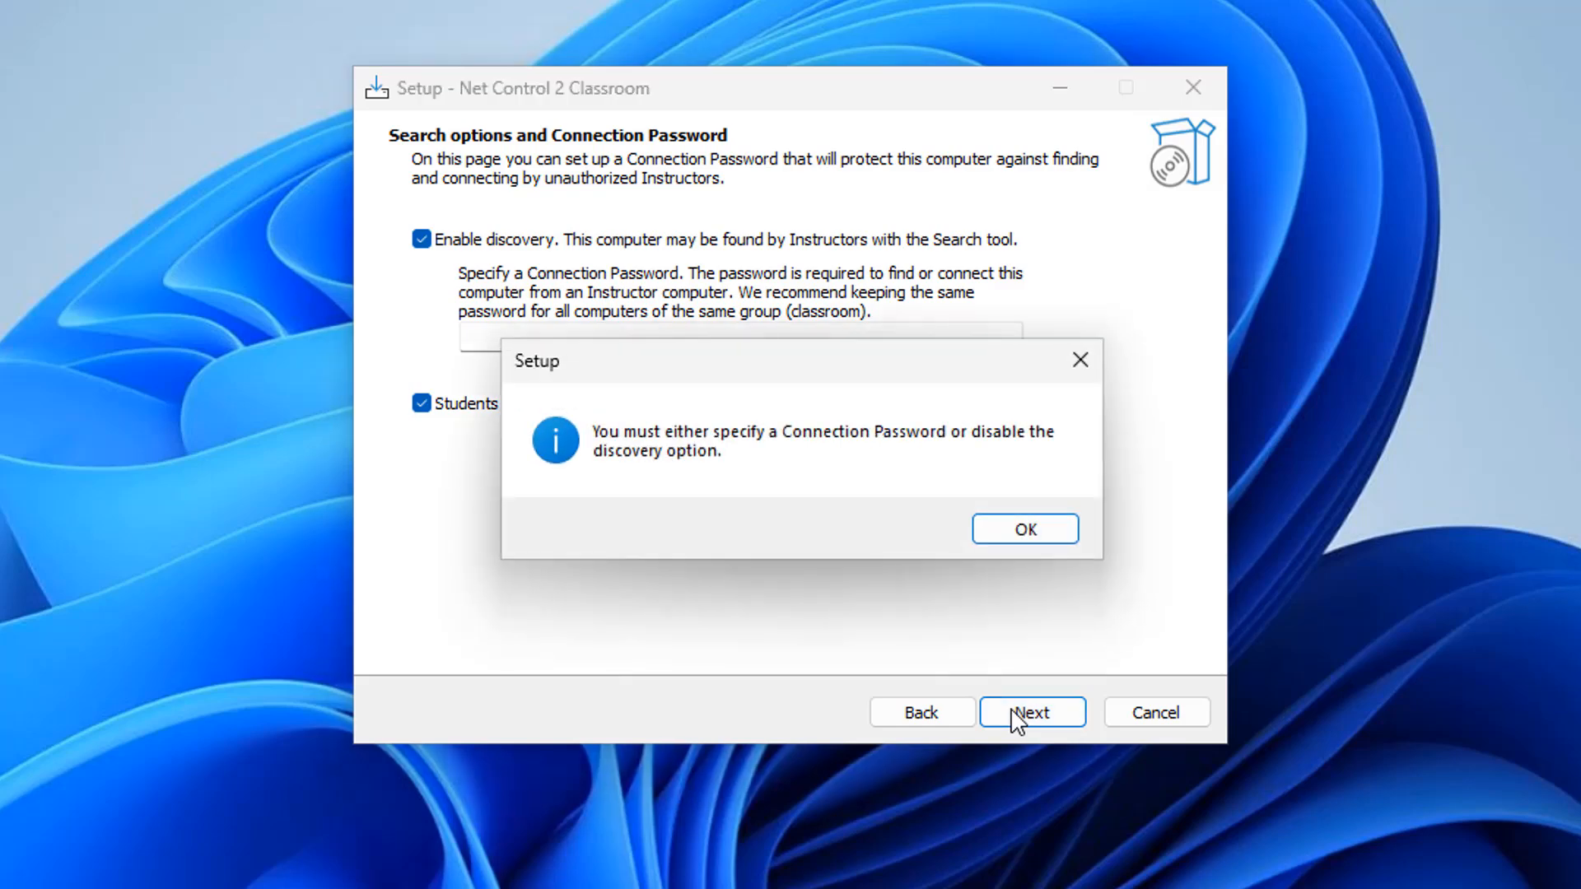
left_click(1018, 533)
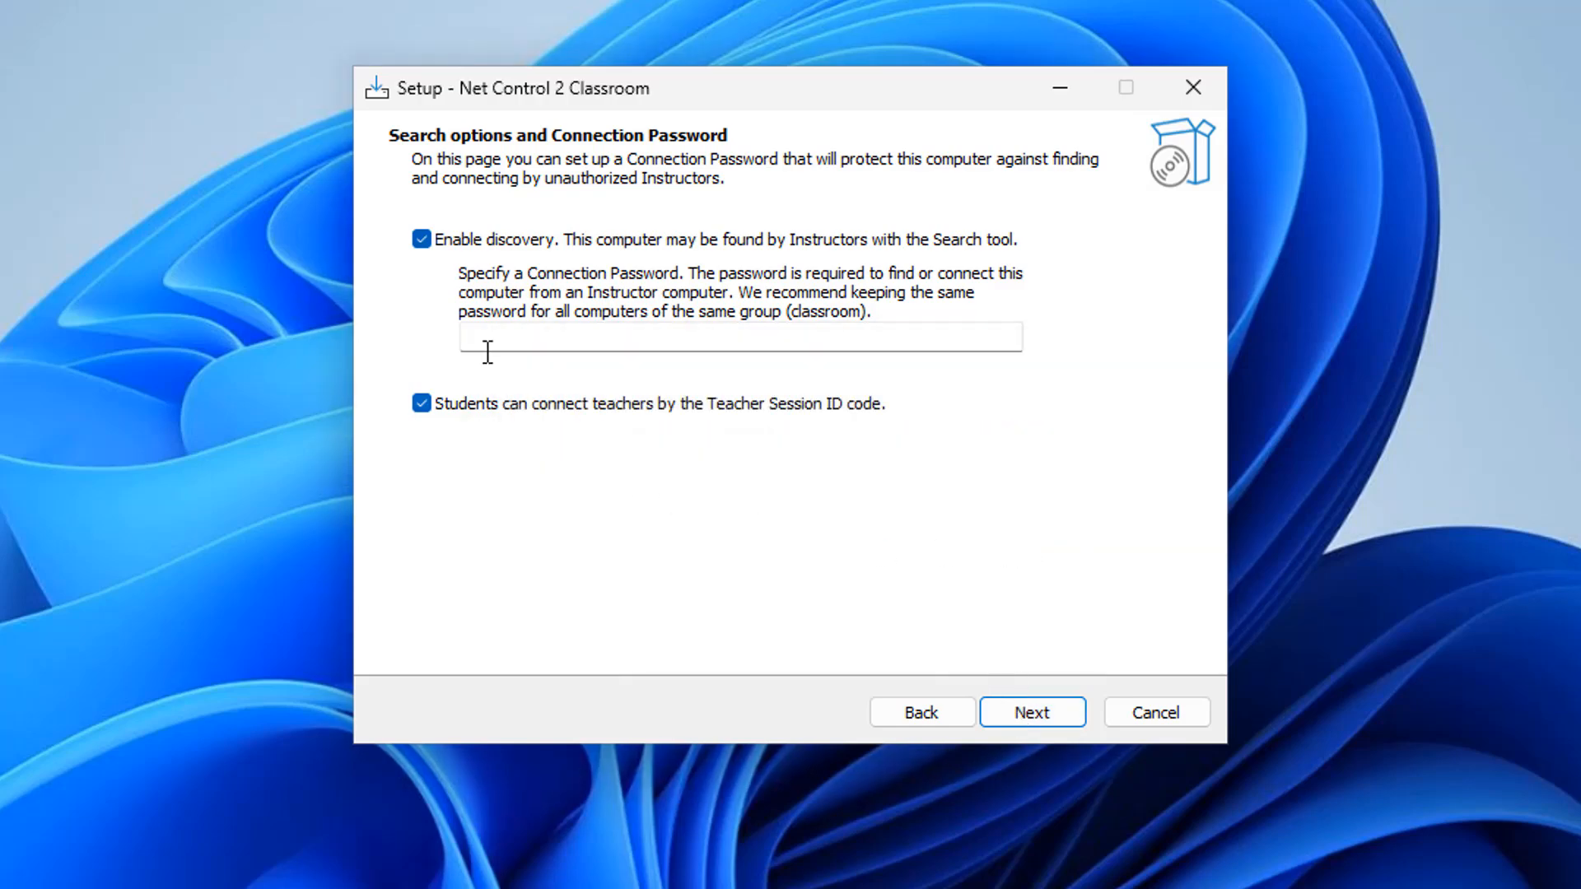
left_click(421, 239)
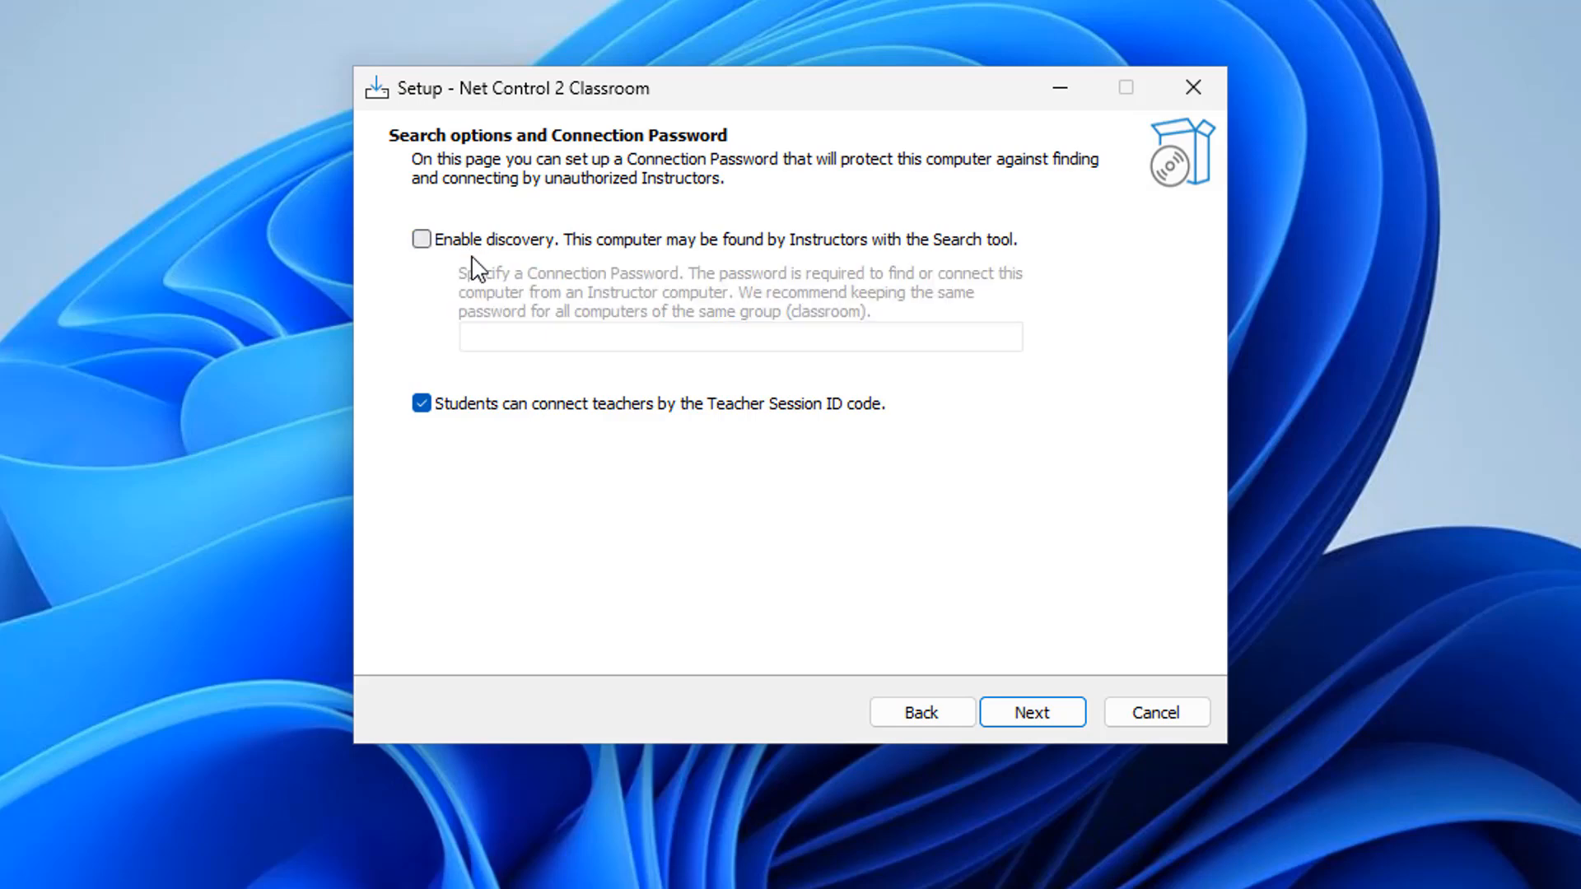
left_click(1035, 722)
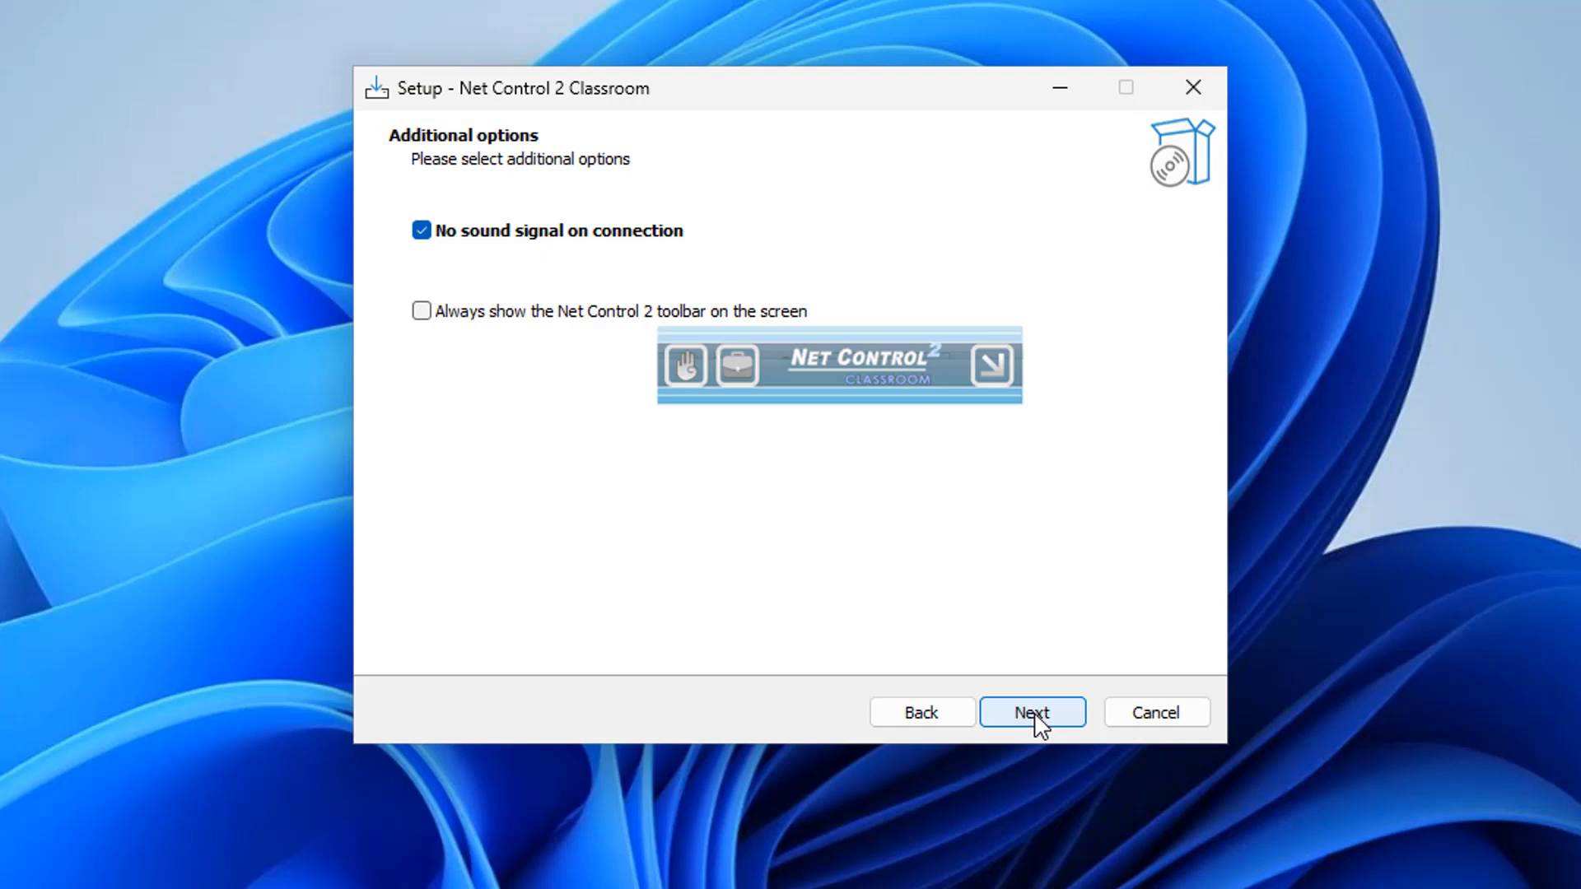
Step: Install the student components, keeping the default additional options, Start Menu folder and additional tasks
left_click(1035, 722)
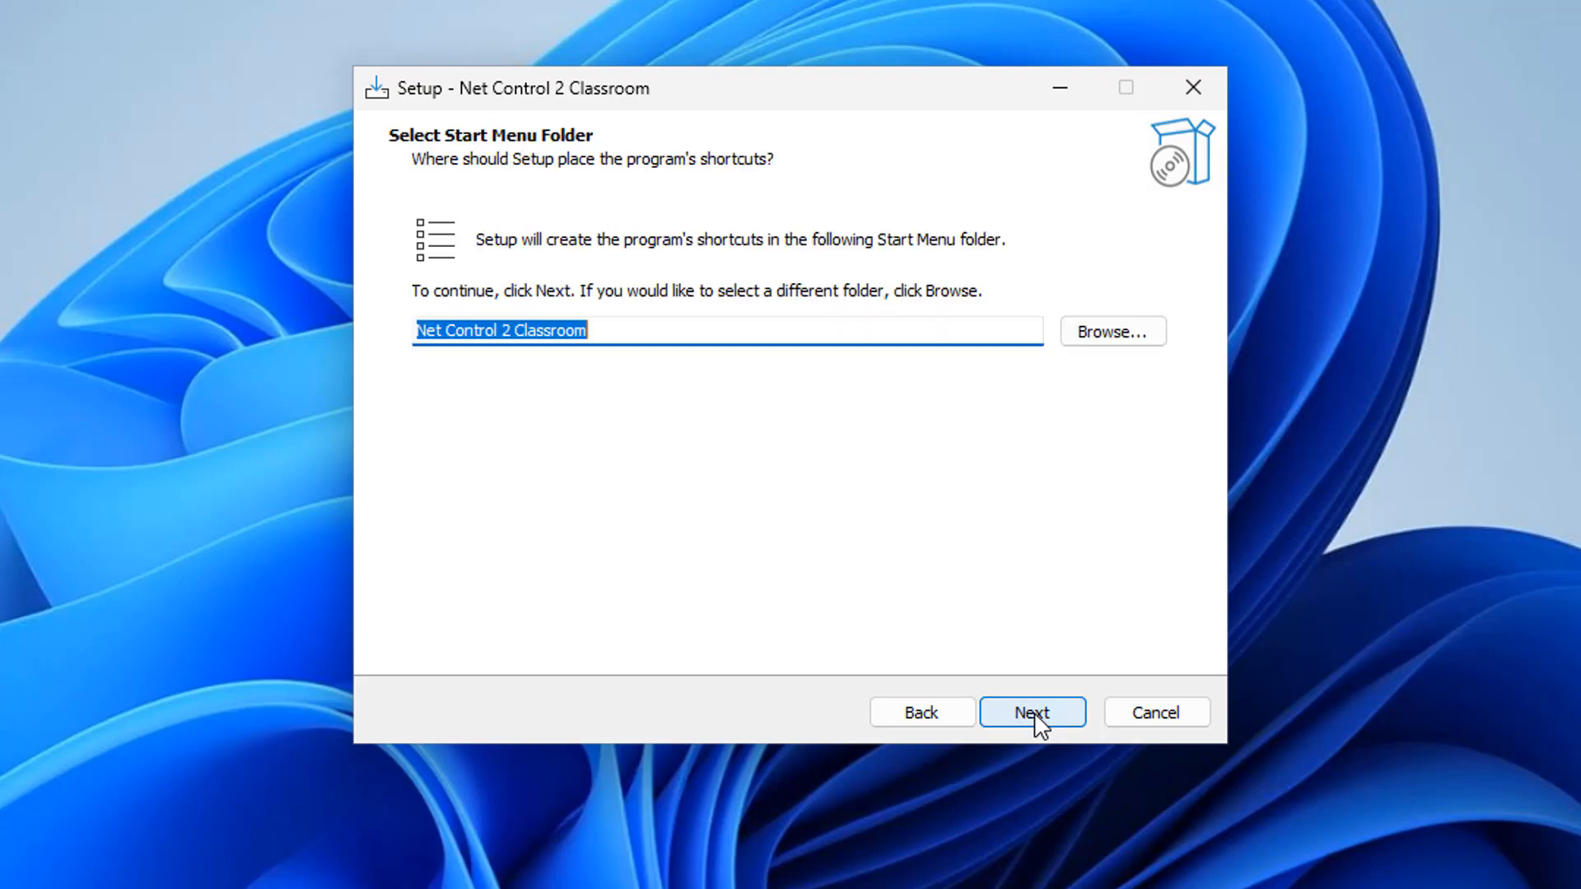
left_click(1035, 722)
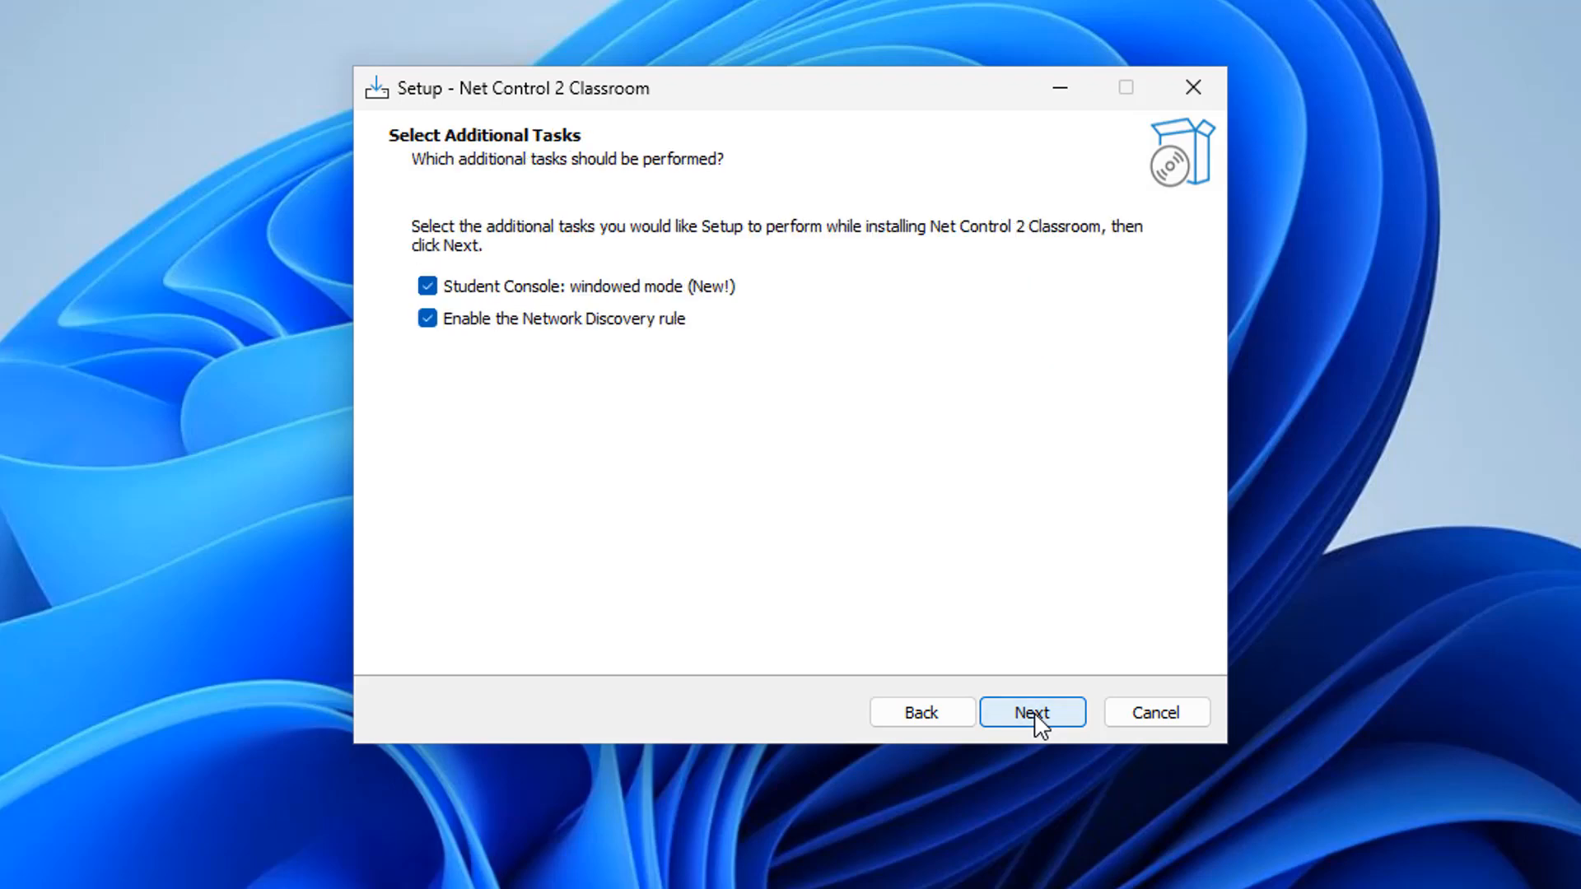
left_click(1035, 722)
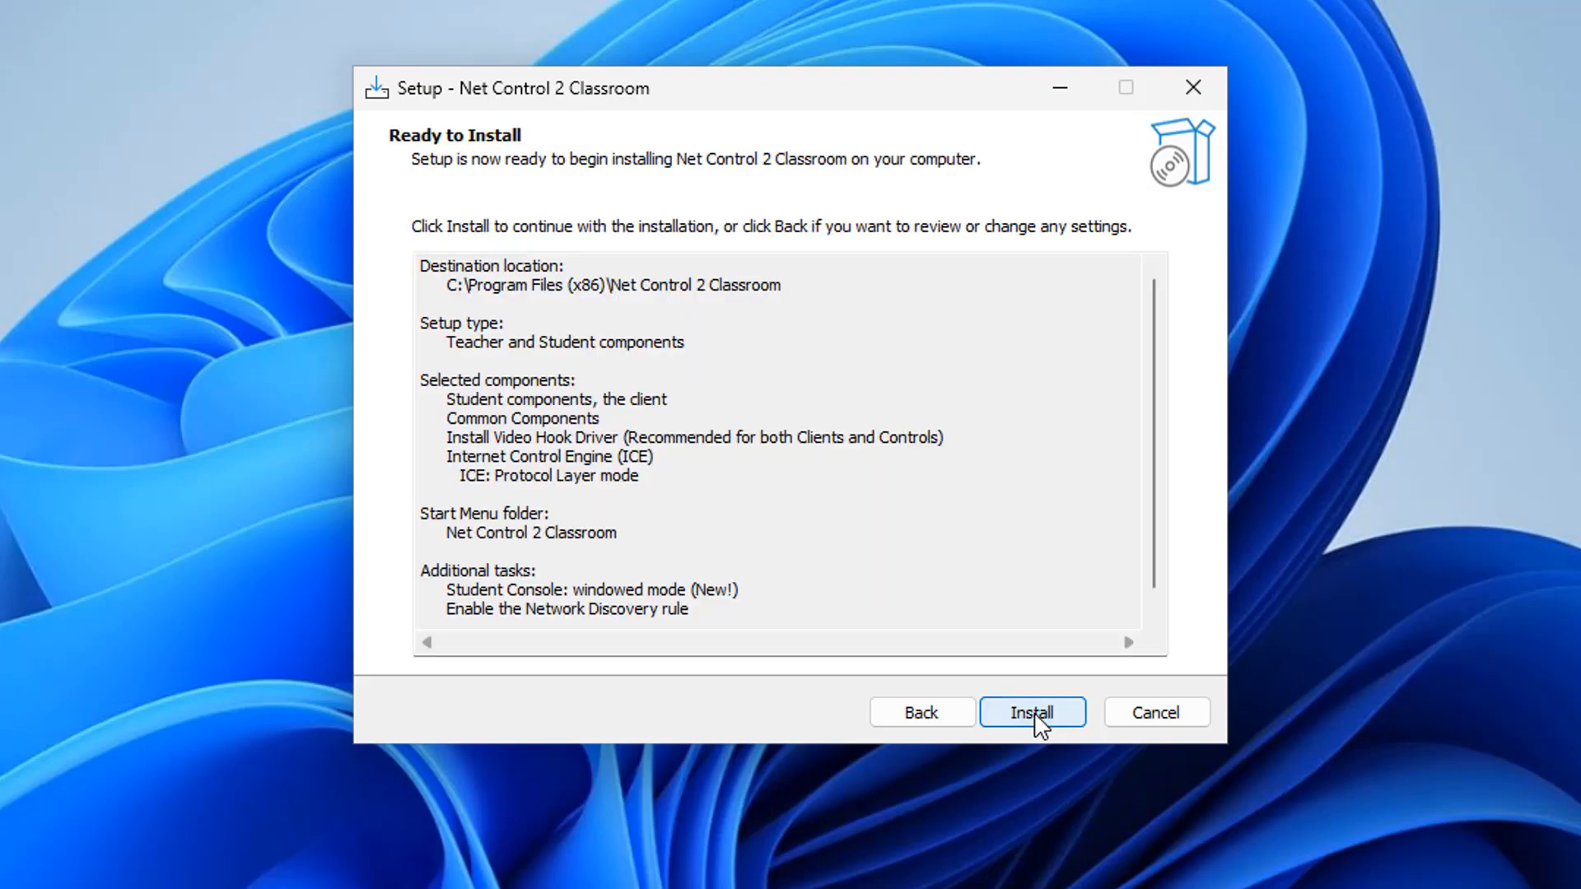
left_click(1035, 722)
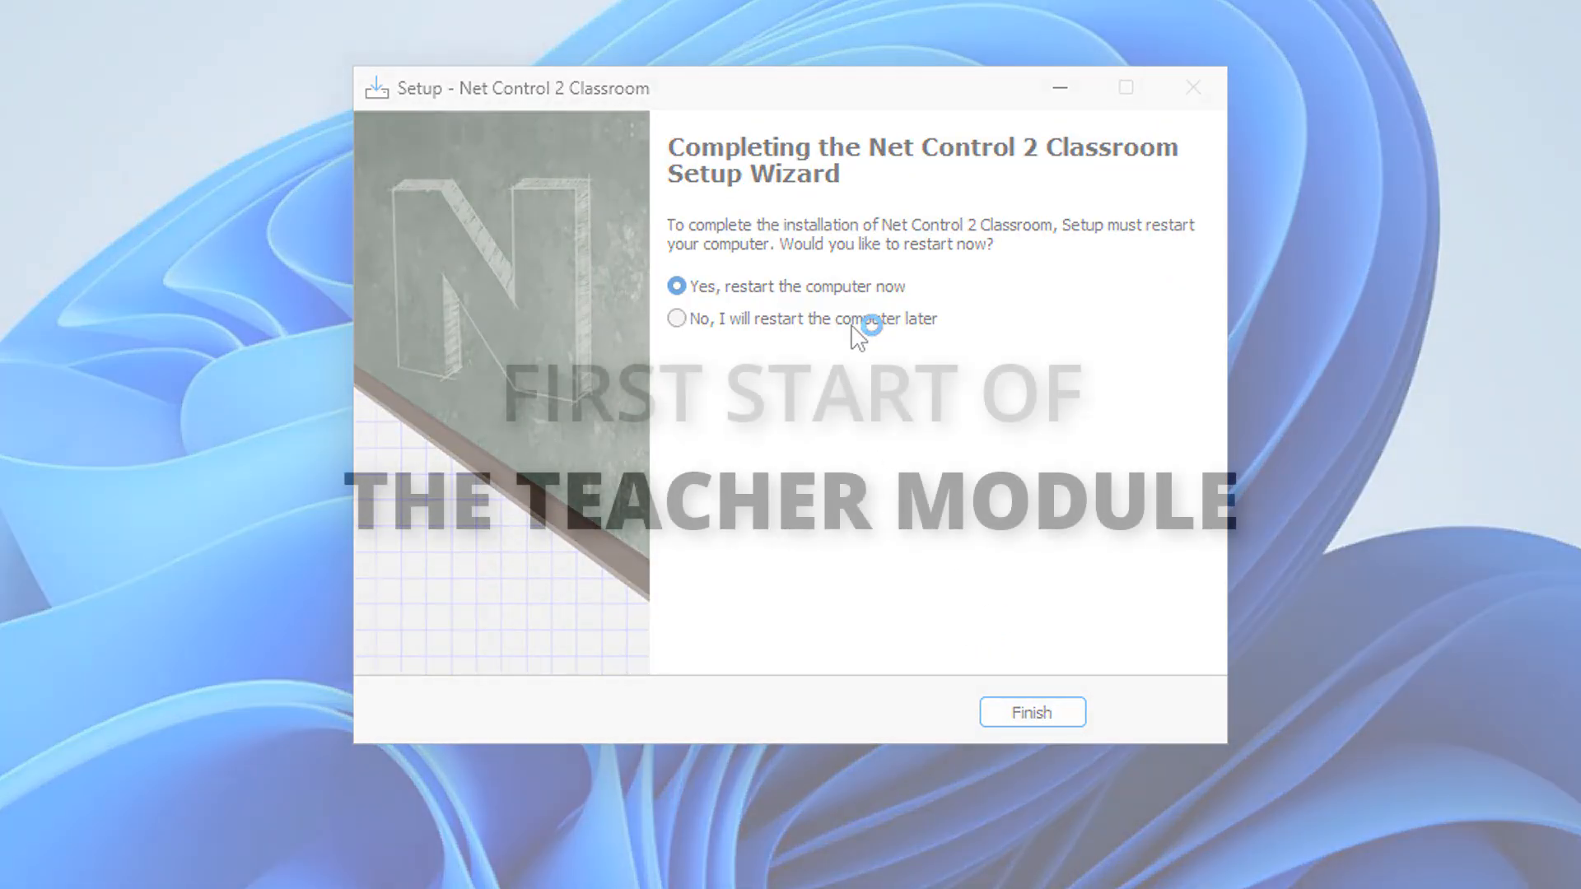
left_click(853, 326)
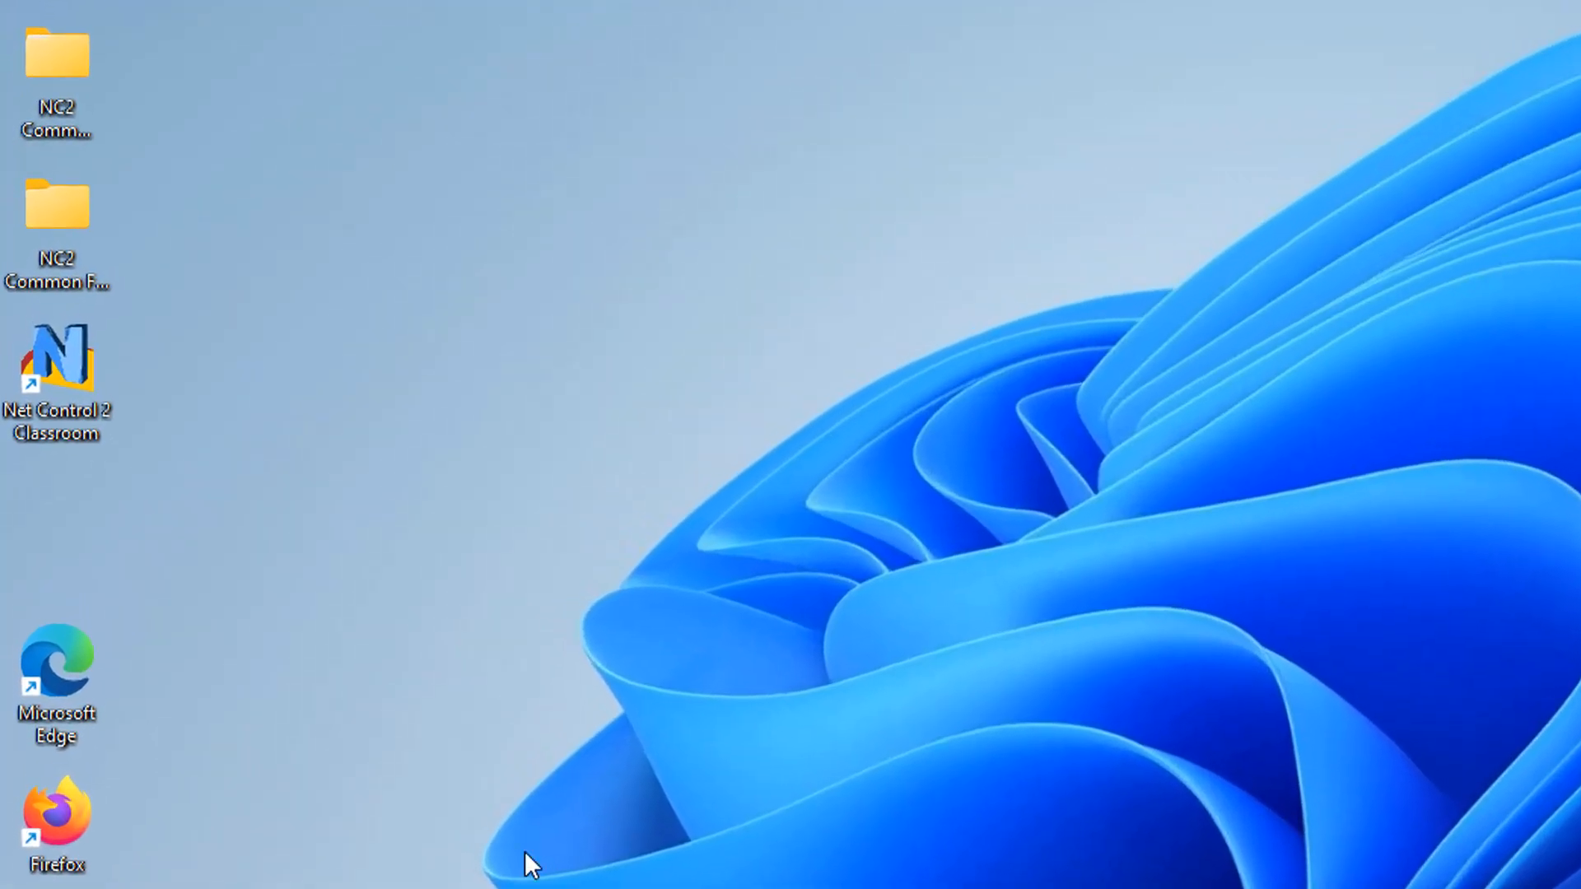
Step: Launch Net Control 2 Classroom on the teacher computer and allow its License Manager to make changes
double_click(73, 377)
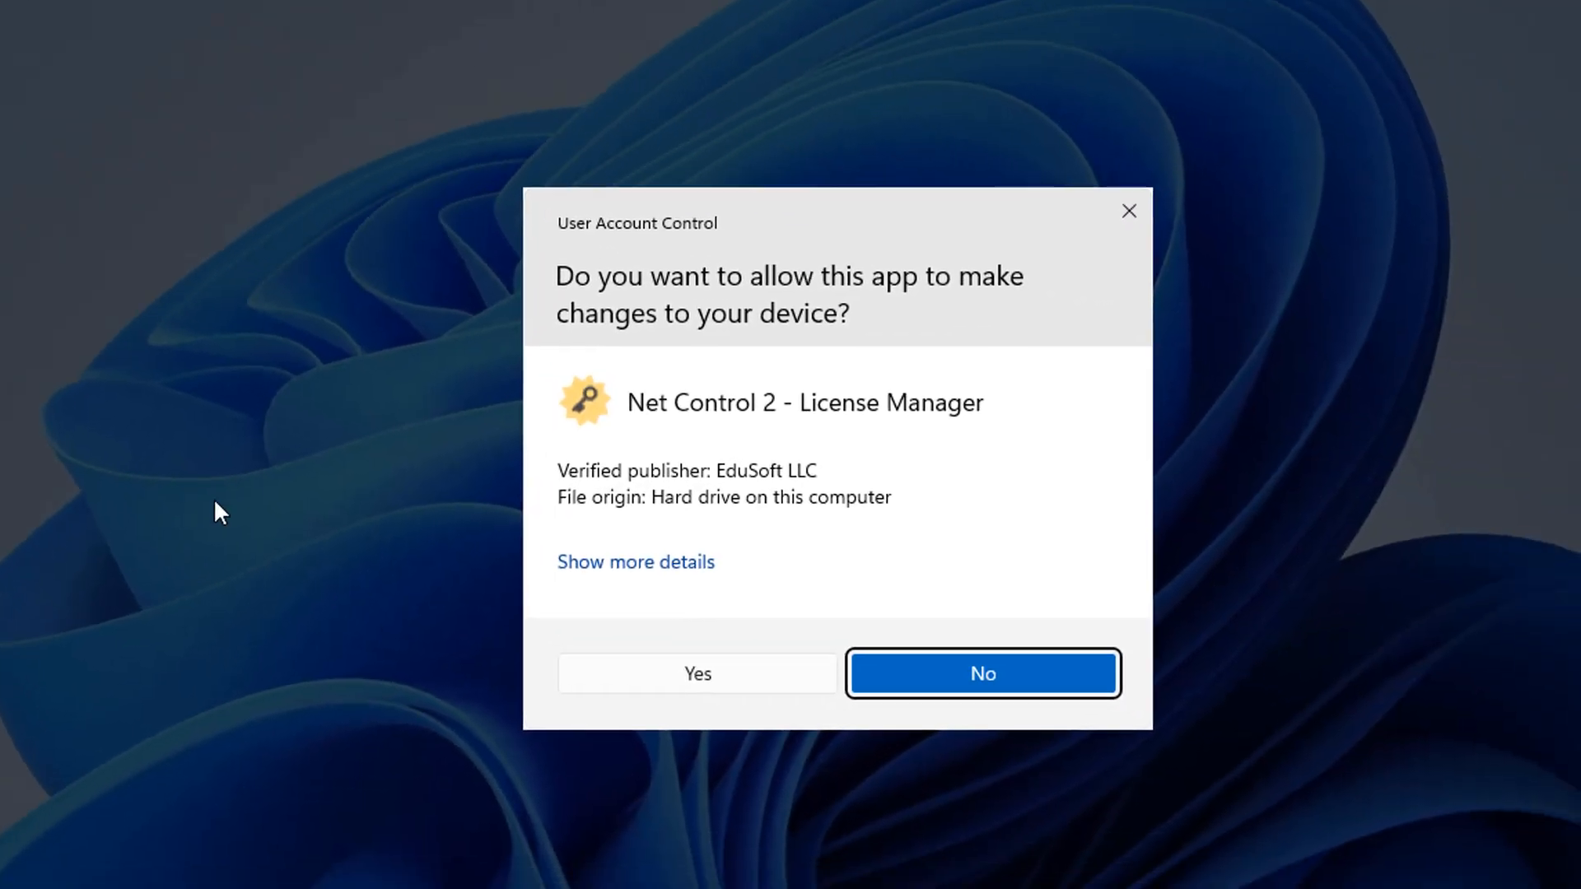
left_click(702, 684)
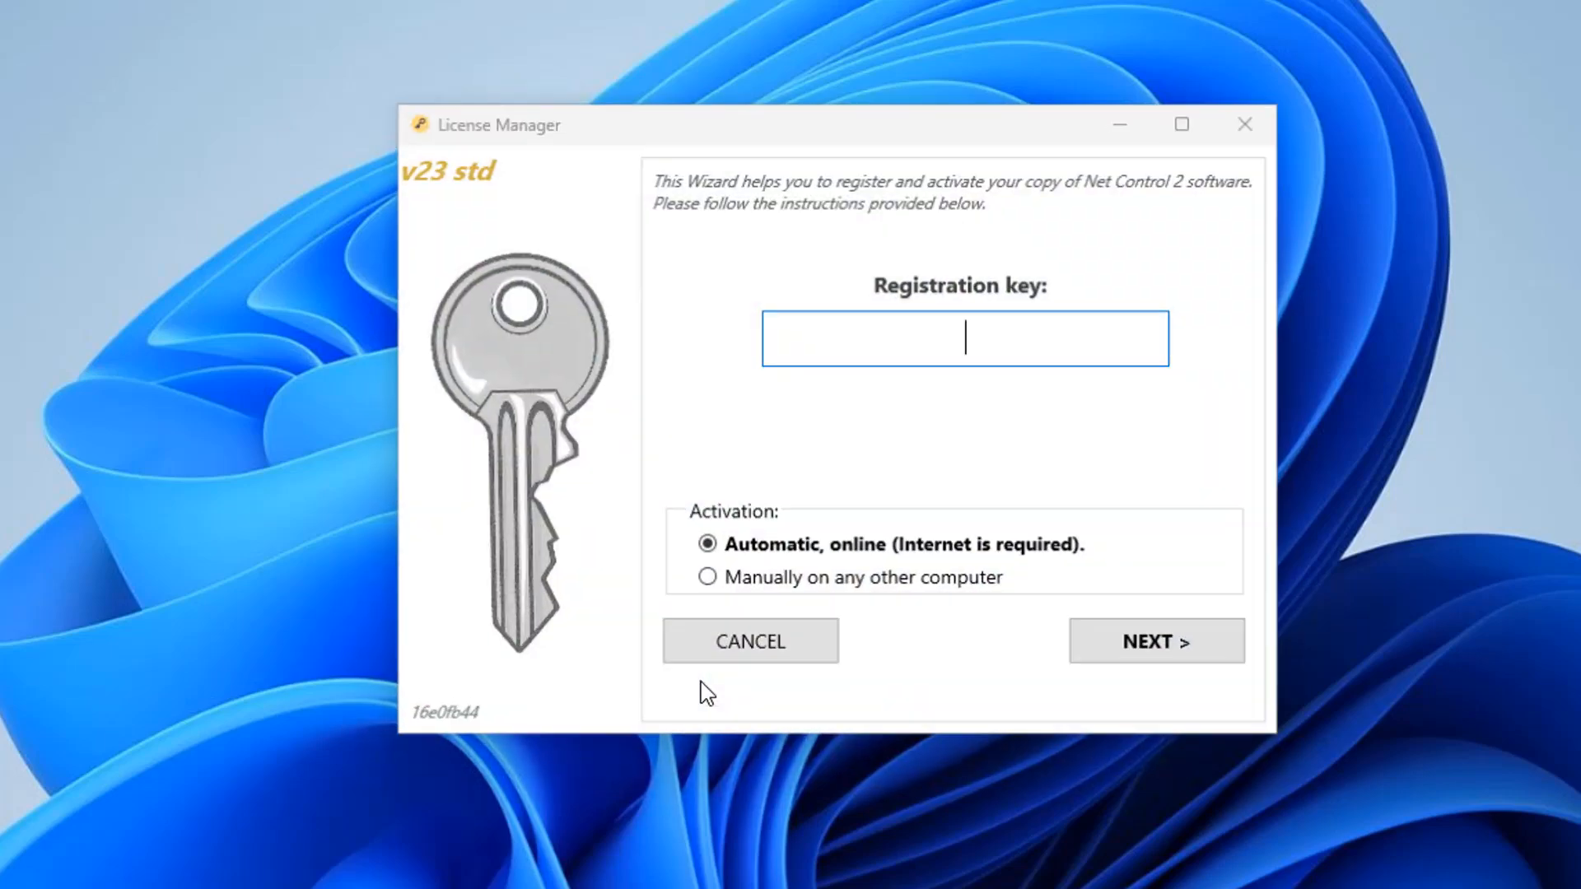